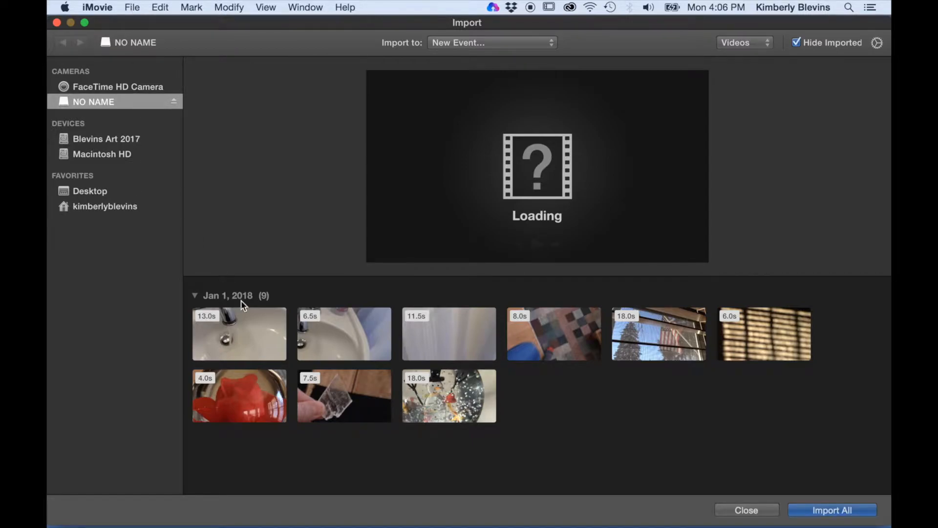
Turn off Hide Imported and select only the last 18.0s snowman clip for import
left_click(254, 336)
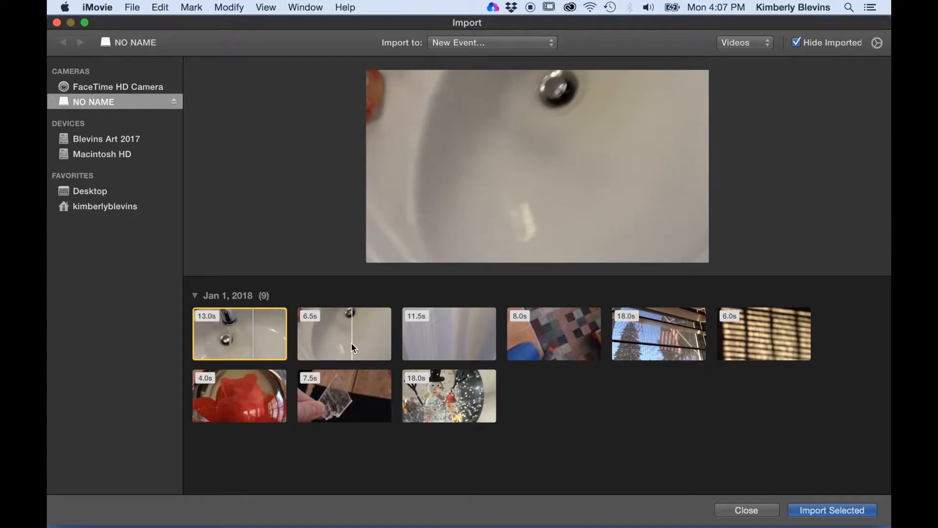
left_click(351, 344, "super")
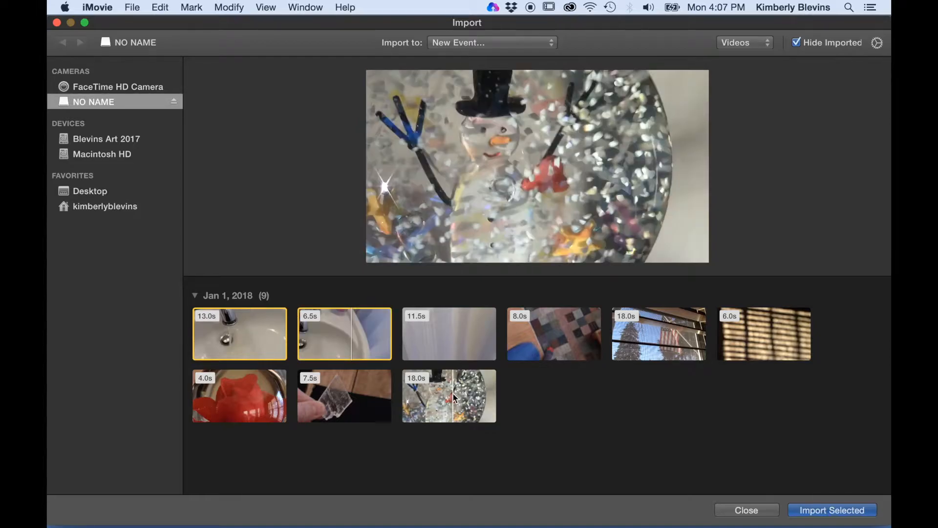
key("super+a")
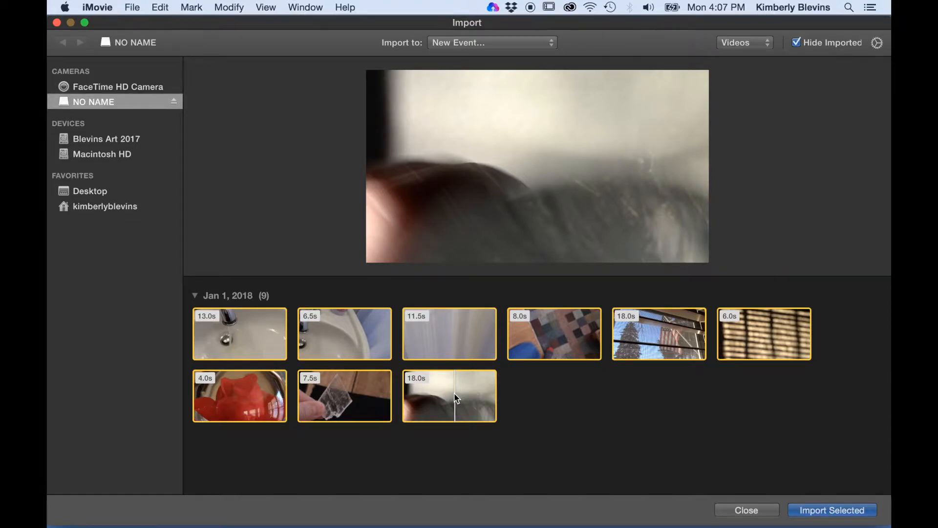
left_click(125, 102)
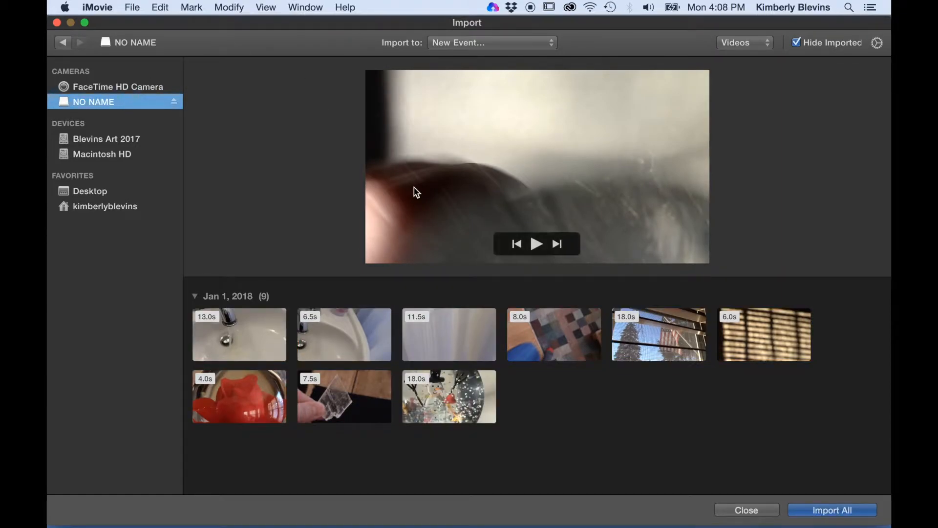
left_click(797, 43)
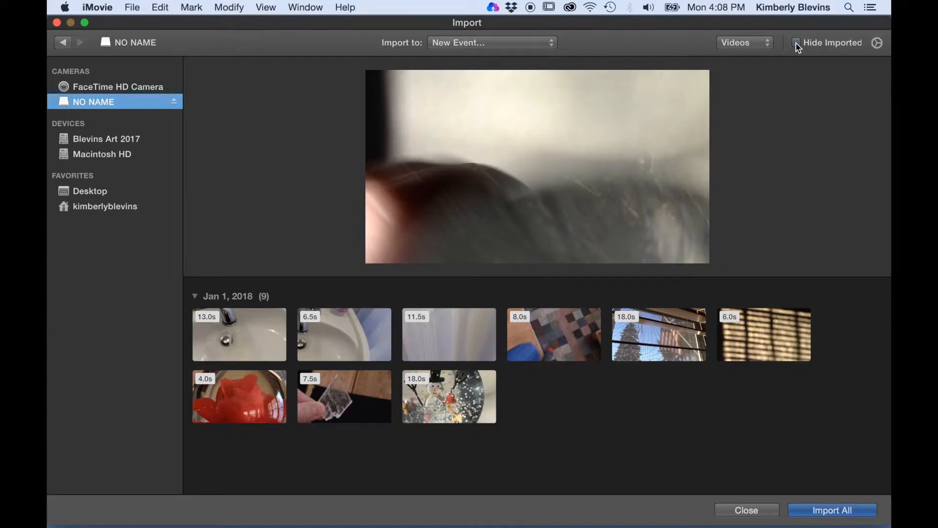
left_click(445, 395)
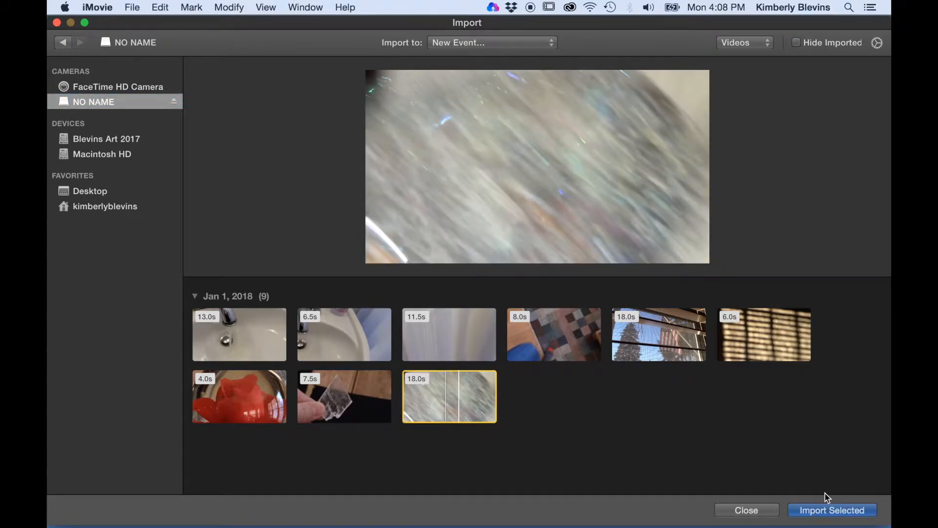
left_click(815, 513)
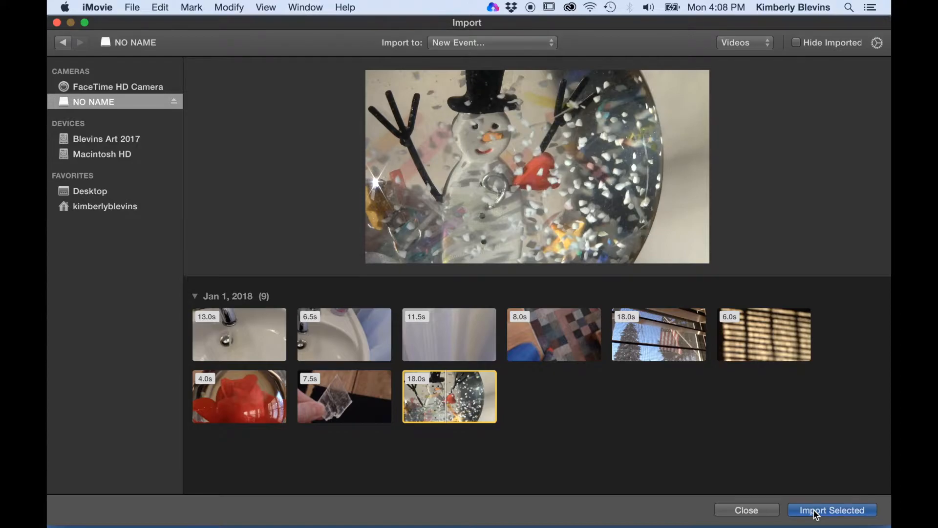
Import the selected 18.0s snowman clip into the existing 1-1-18 event
left_click(492, 43)
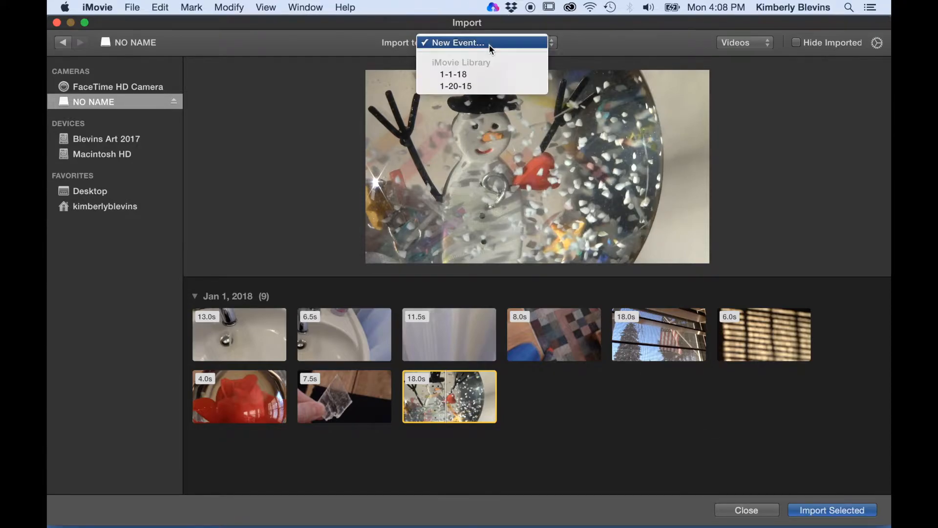
left_click(484, 75)
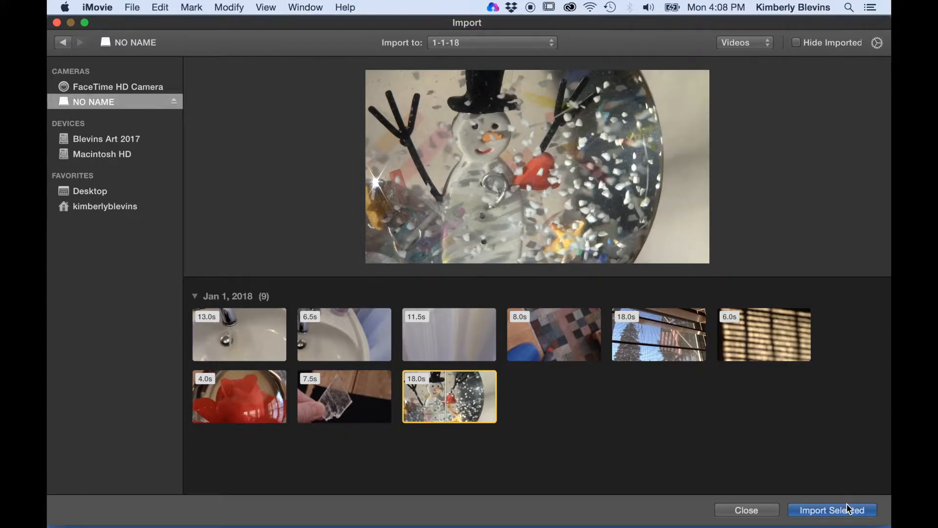
left_click(833, 510)
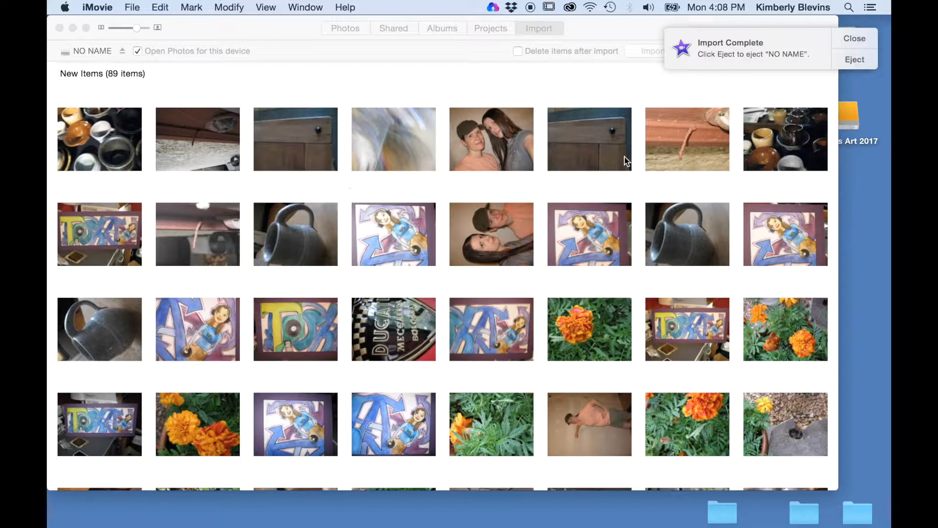
Dismiss the import notification, restore iMovie, and preview the imported snowman clip in 1-1-18
left_click(855, 38)
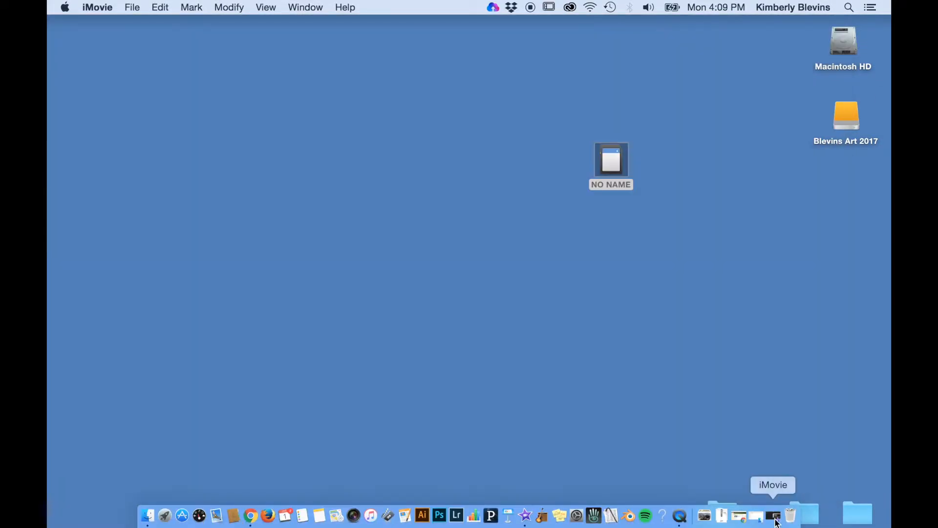
left_click(775, 517)
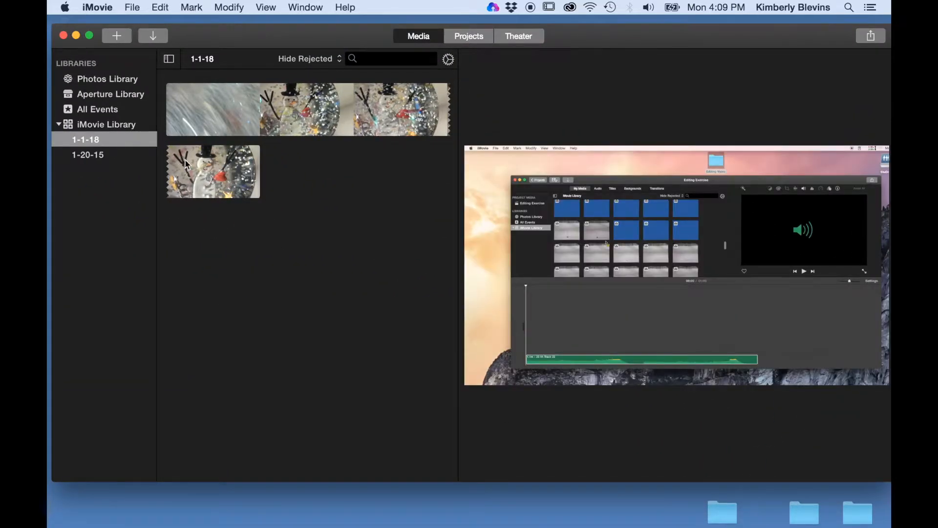
left_click(188, 122)
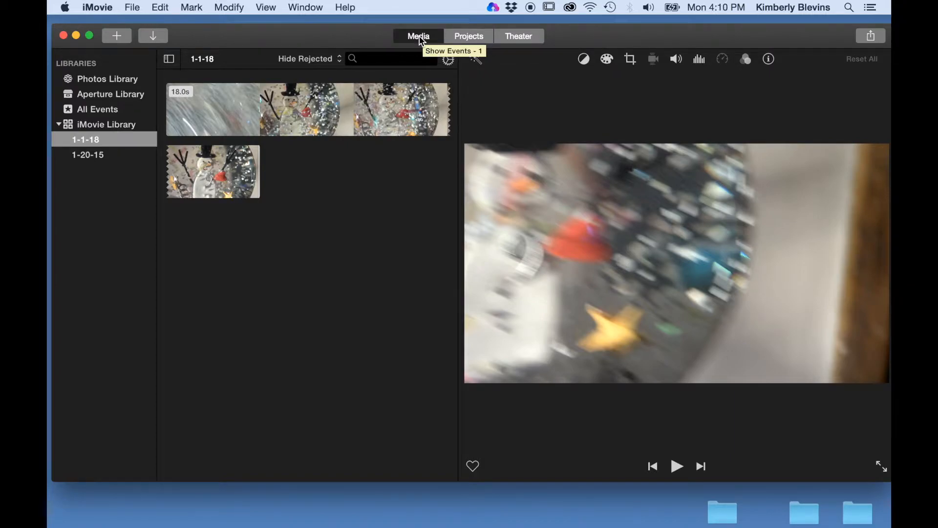
Switch to the Projects browser and start a new Movie project
left_click(458, 43)
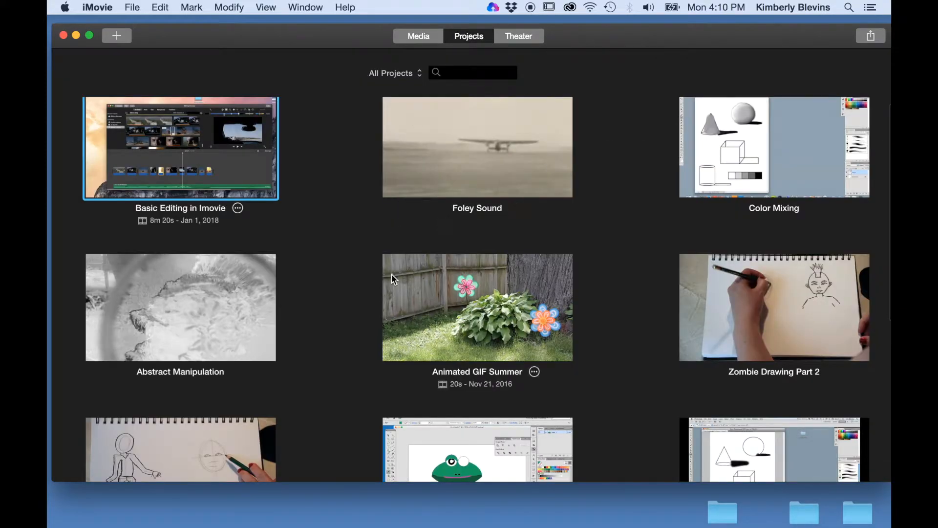
scroll(391, 274, "down", 3)
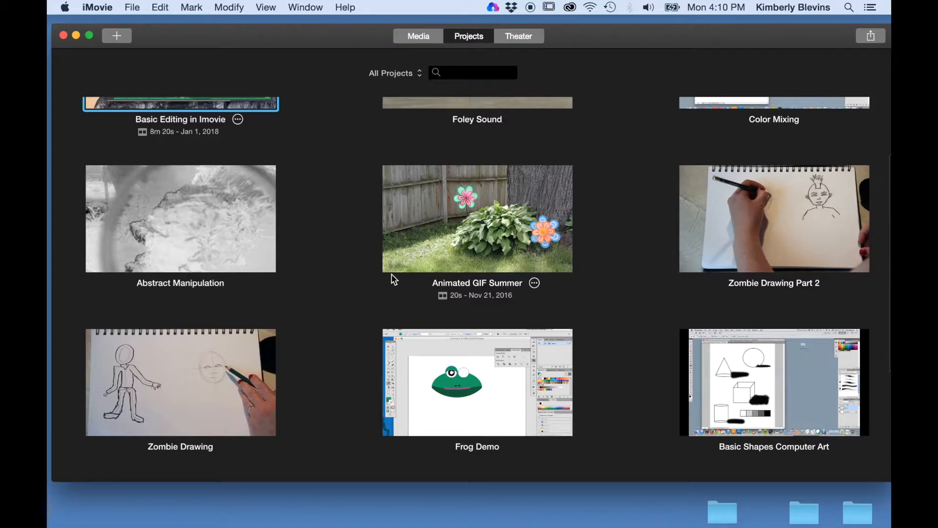
scroll(392, 274, "up", 3)
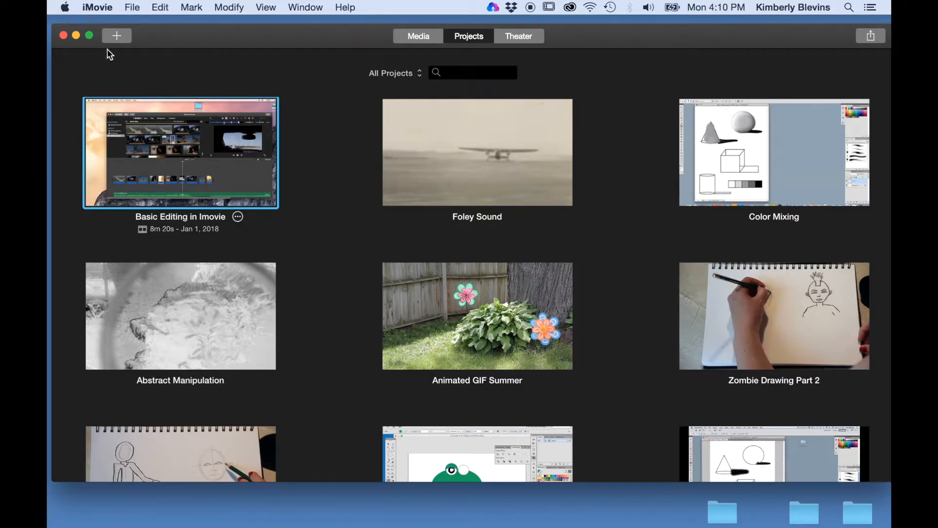
left_click(117, 36)
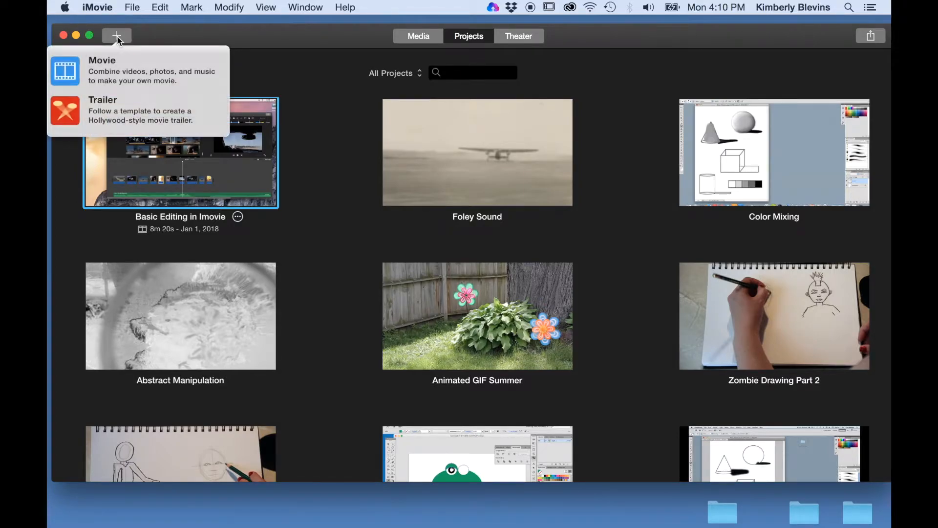
left_click(119, 74)
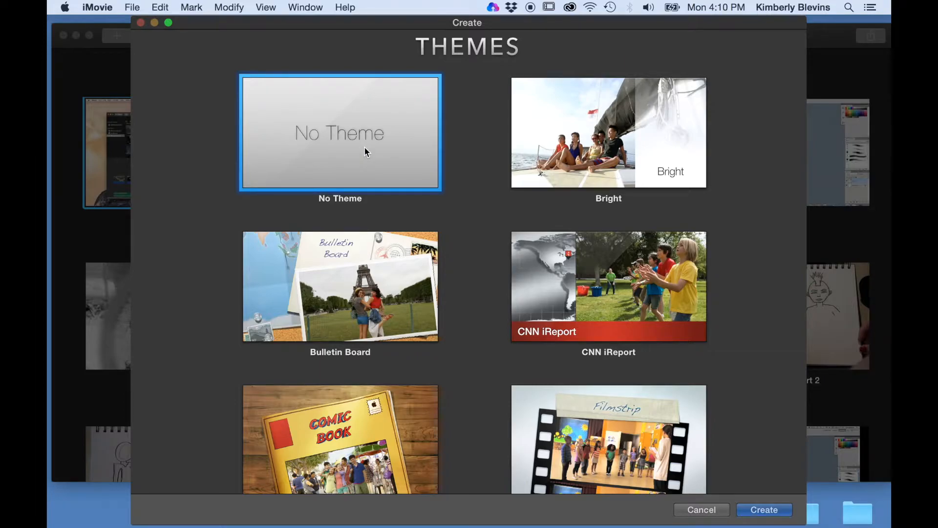
Create the movie with No Theme and name it 'Basic Edit Demo'
left_click(760, 511)
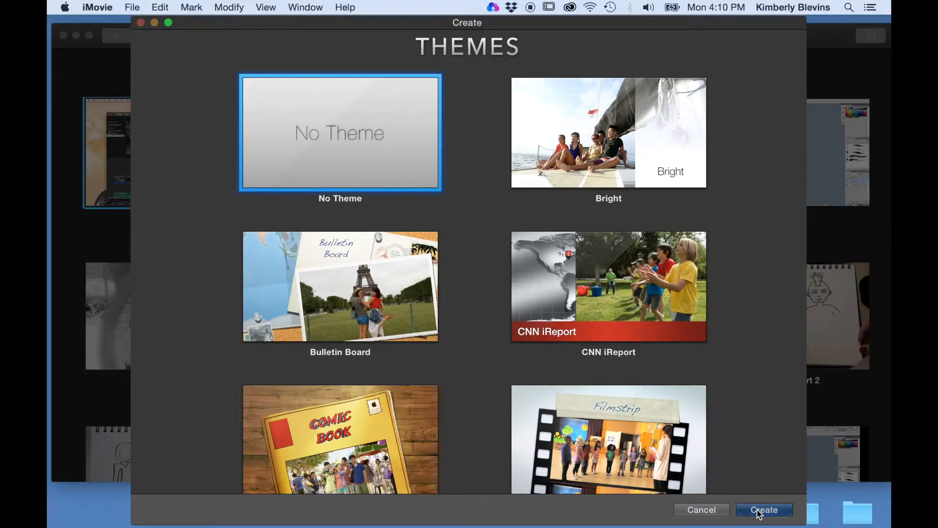
key("BackSpace")
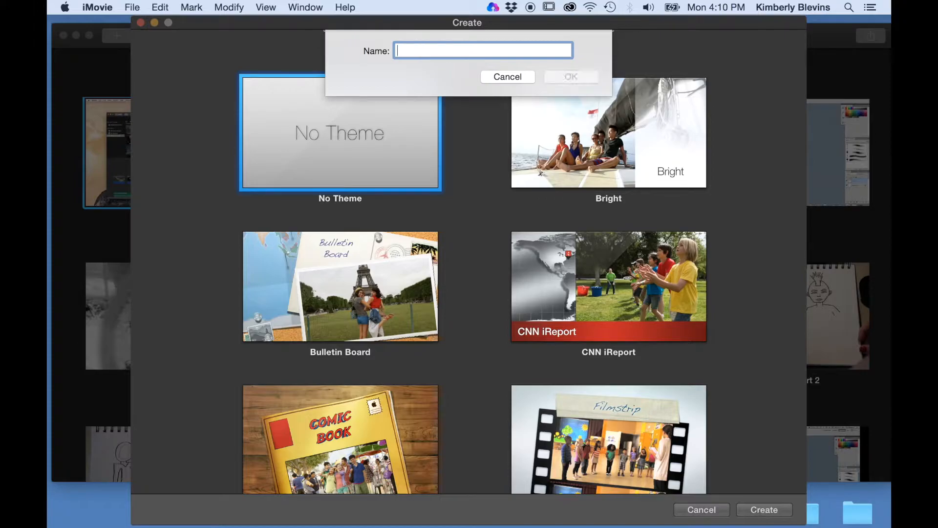
type("Basic ")
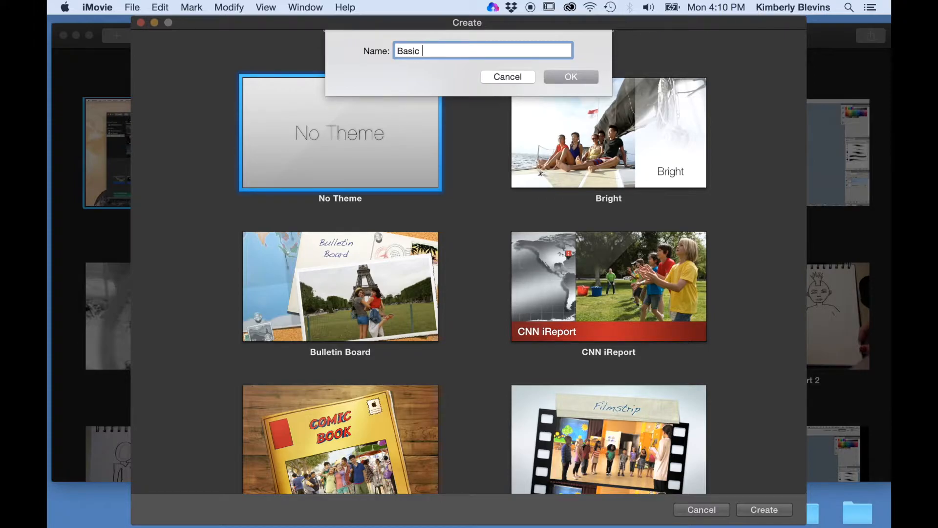
type("Edit Demo")
left_click(570, 78)
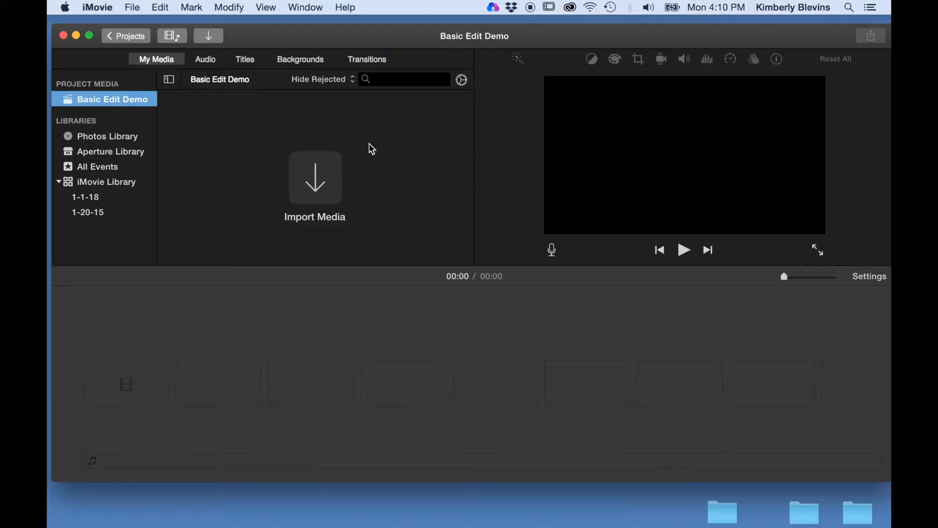
Check the 1-20-15 event, then return to the 1-1-18 event's 18.0s snowman clip
left_click(93, 198)
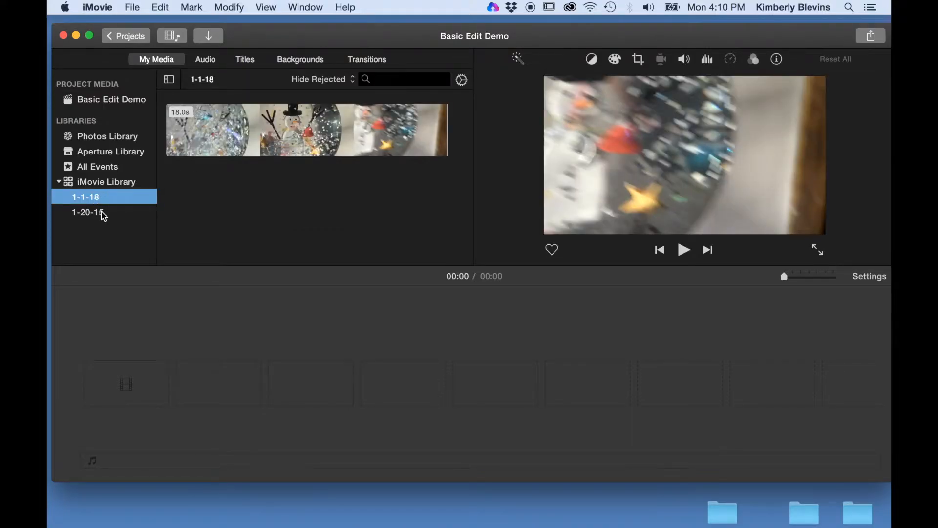
left_click(102, 214)
scroll(293, 126, "up", 10)
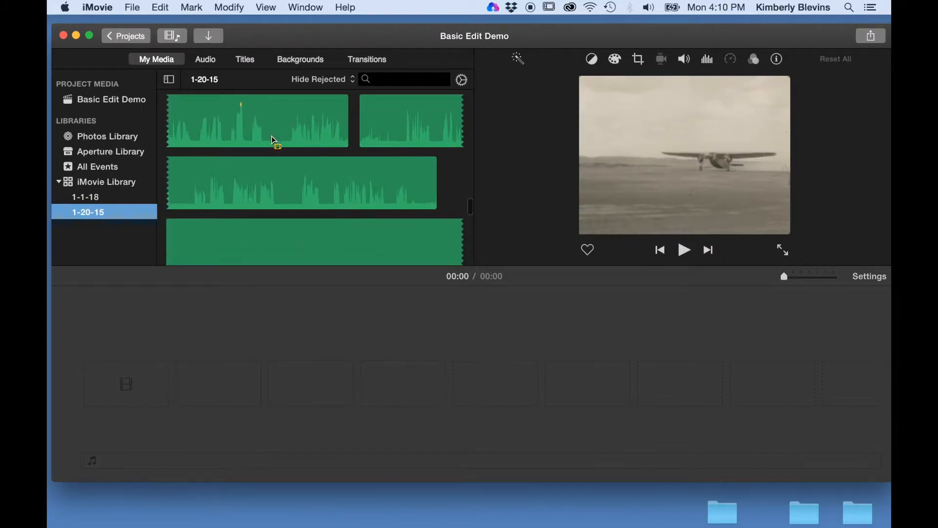
left_click(121, 200)
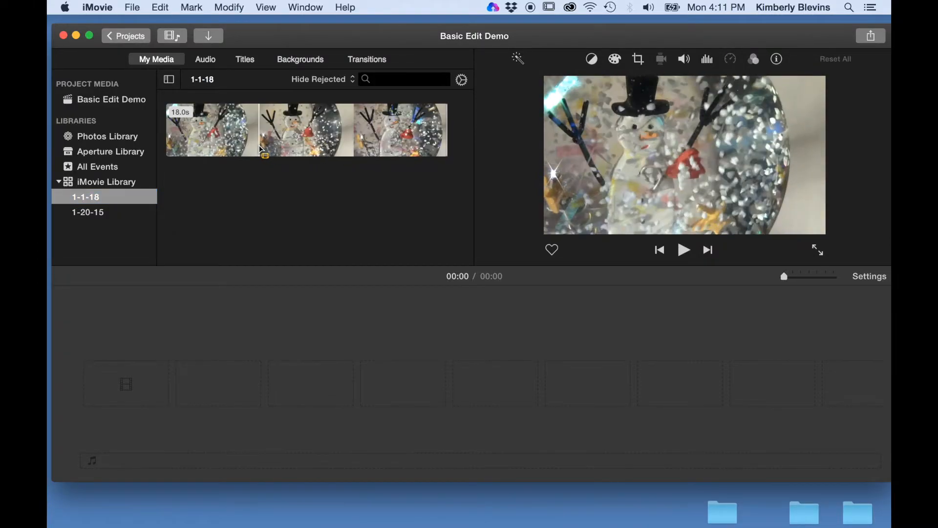
Drag a middle range of the snowman clip into the timeline, then browse the events
left_click_drag(262, 149, 96, 388)
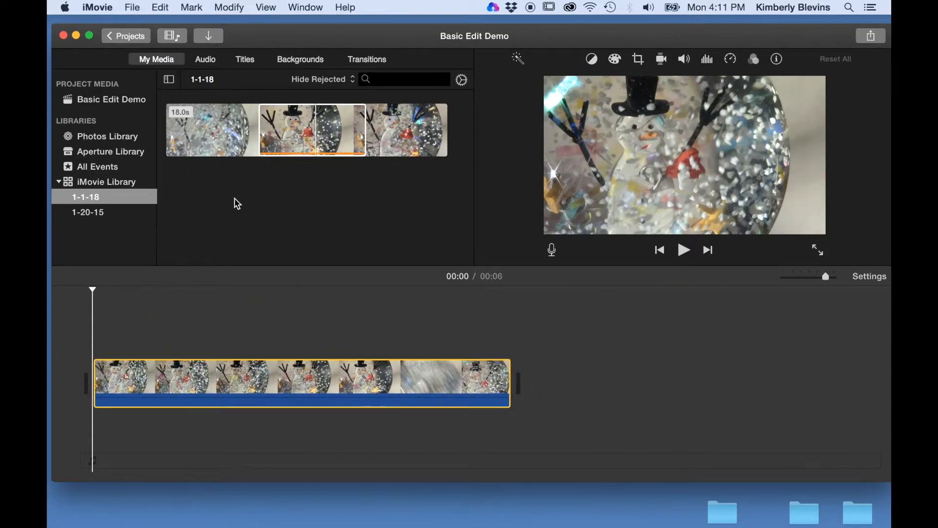
left_click(103, 213)
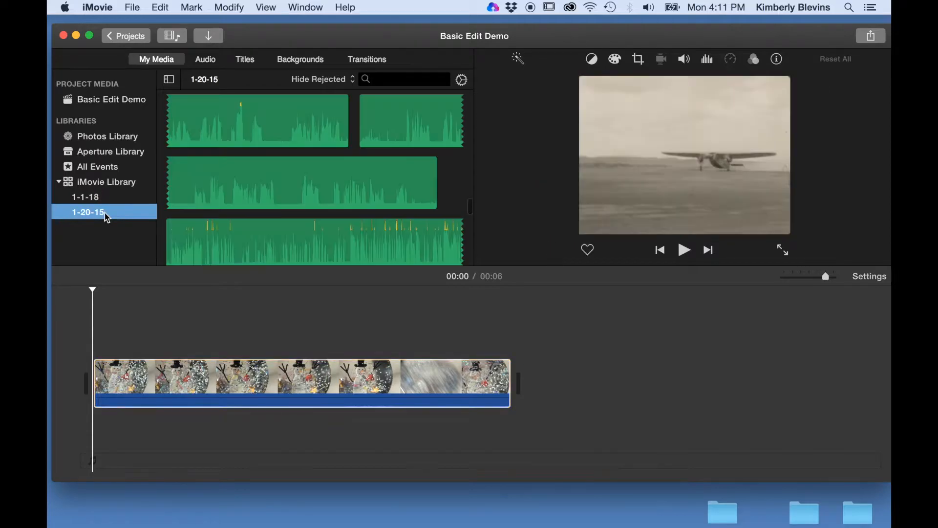
scroll(329, 202, "down", 15)
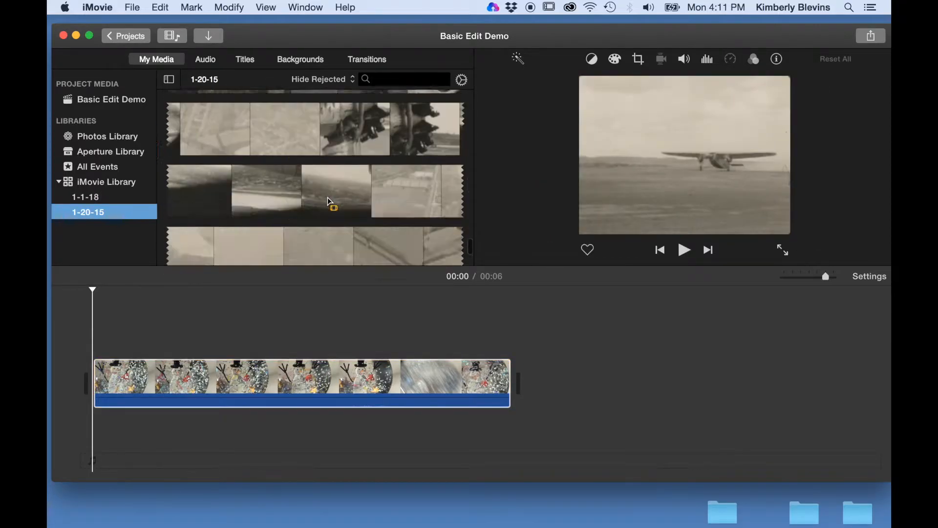
scroll(330, 201, "up", 10)
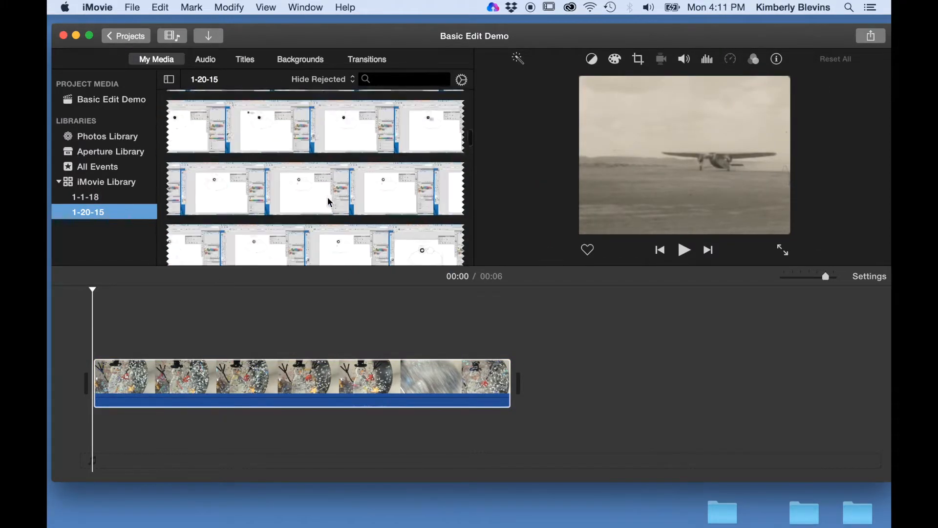
scroll(330, 202, "up", 10)
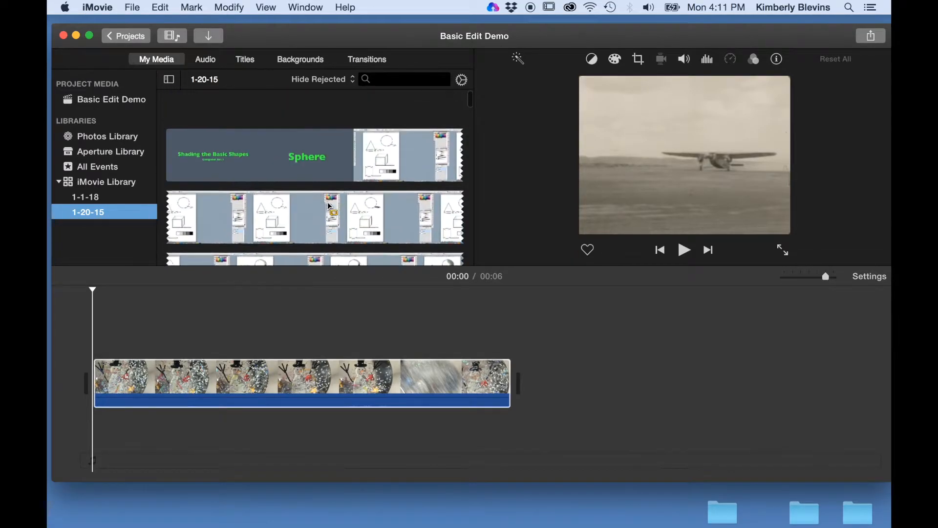
scroll(330, 207, "down", 5)
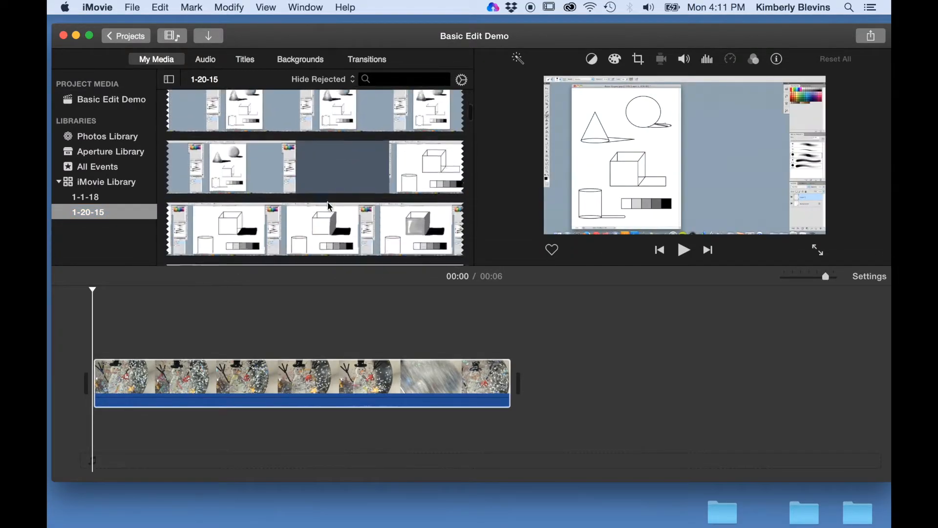
scroll(330, 206, "down", 15)
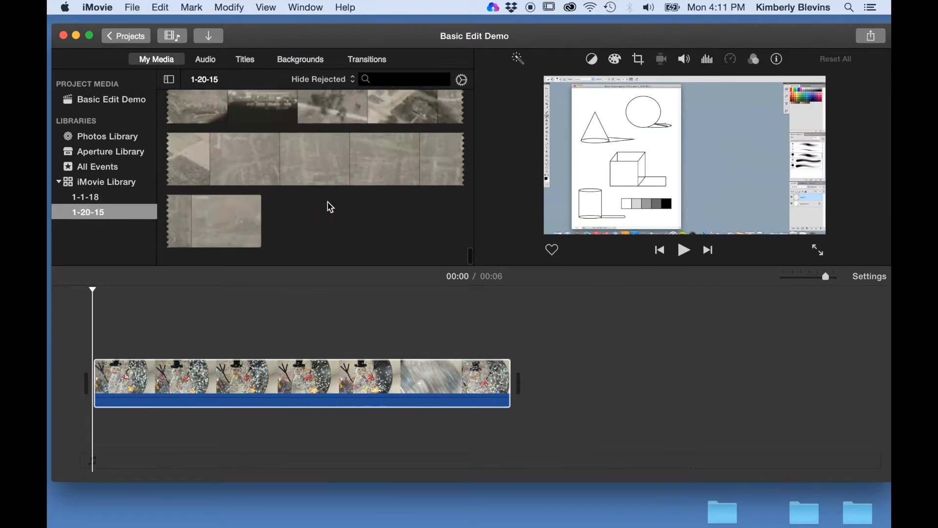
left_click(101, 196)
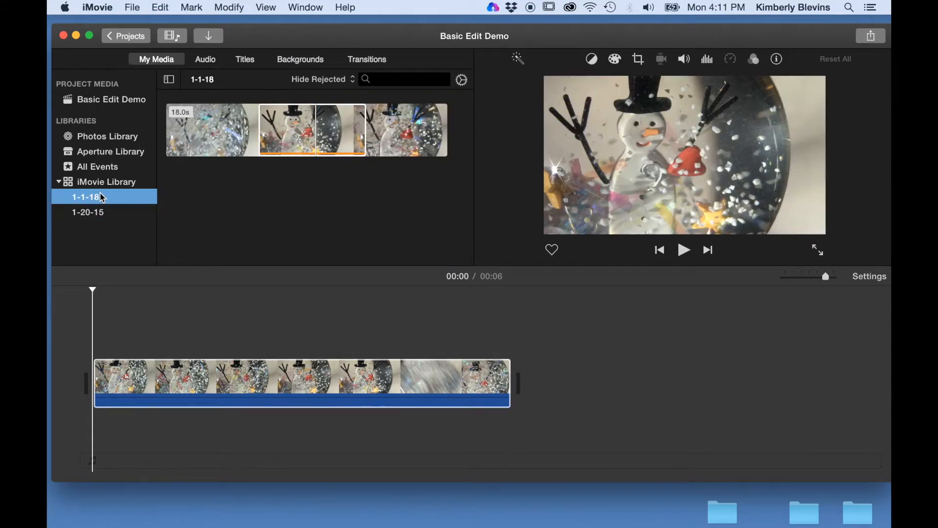
Play the timeline snowman clip and trim its end down to 5.0 seconds
left_click(322, 376)
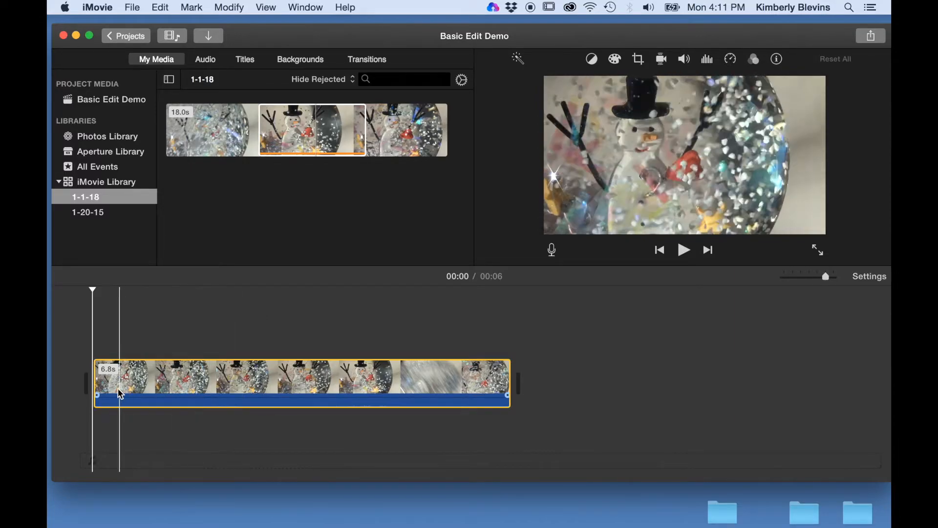
key("space")
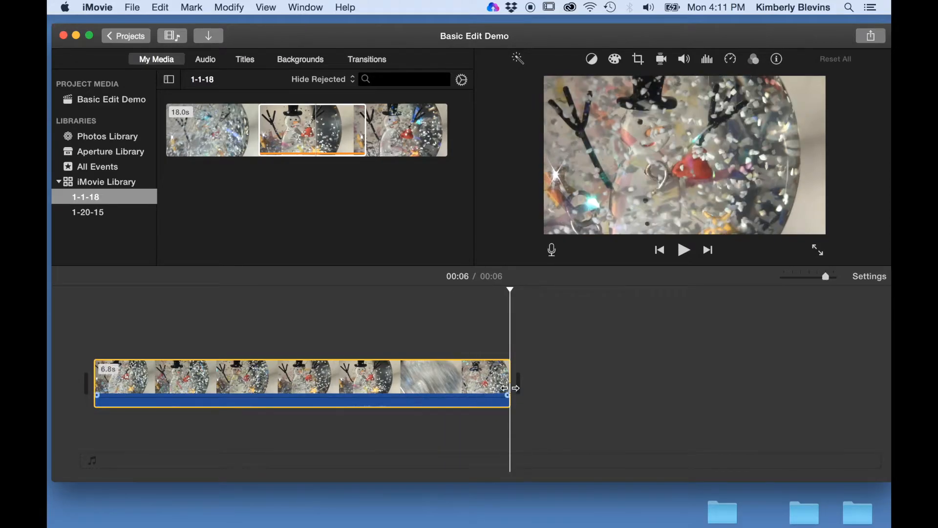
left_click_drag(509, 388, 395, 389)
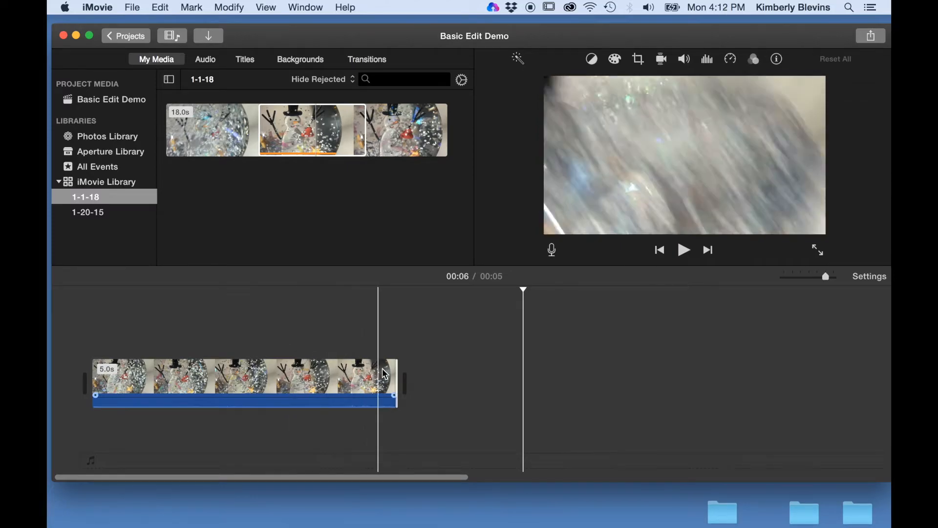
Append a 3.5-second range of snowman footage after the first clip and play it back
left_click(446, 383)
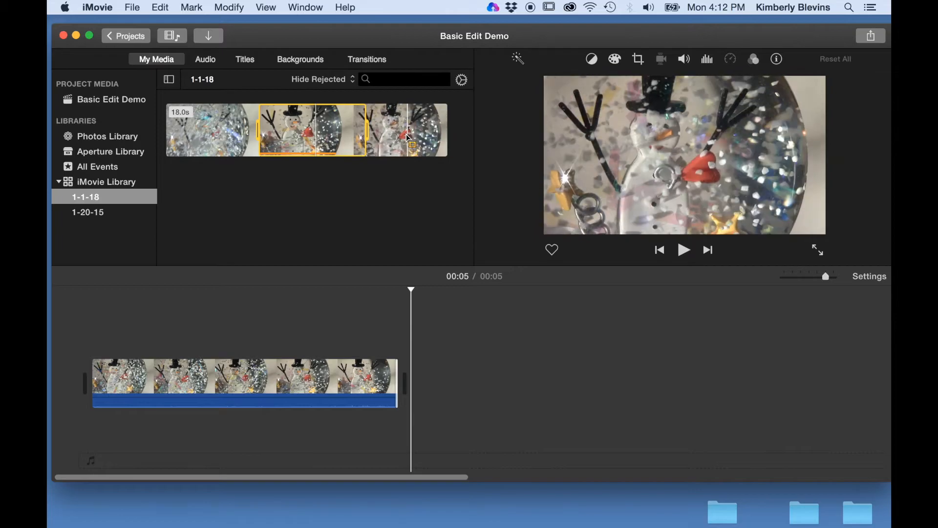
left_click_drag(387, 139, 446, 356)
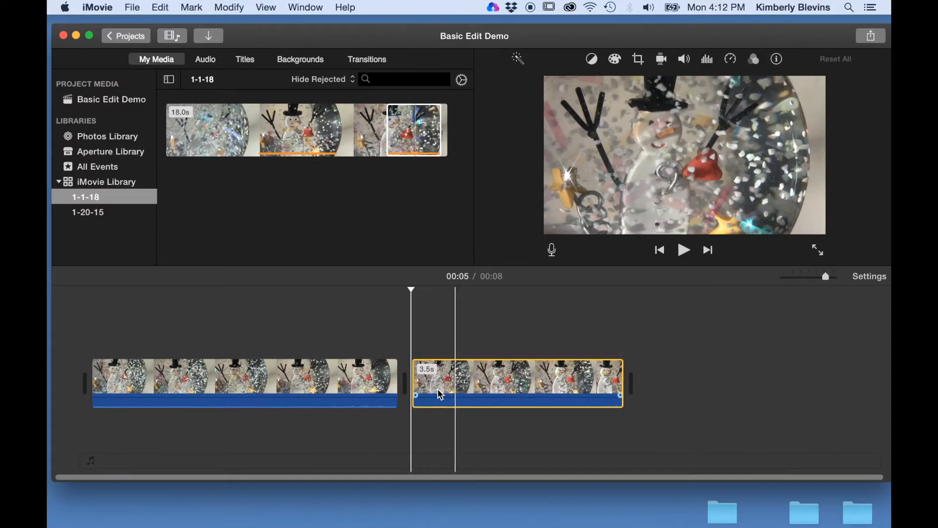
key("space")
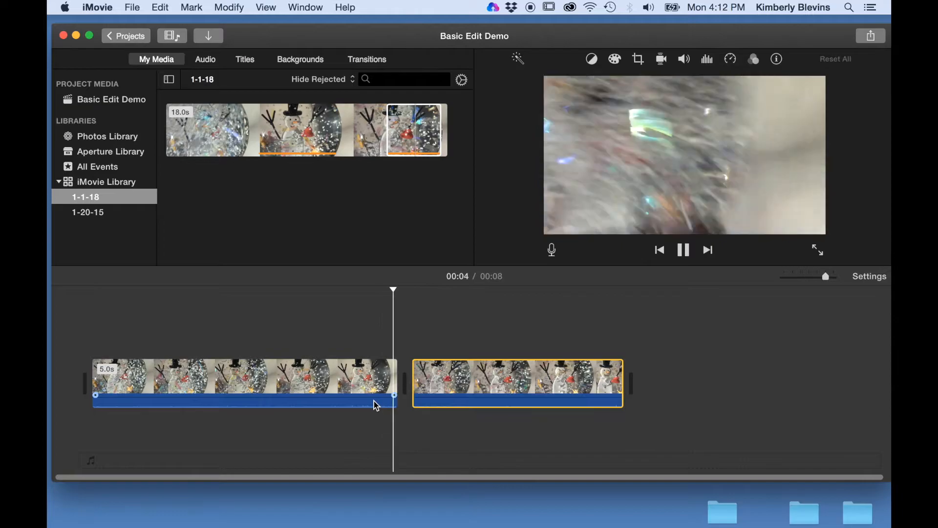
key("space")
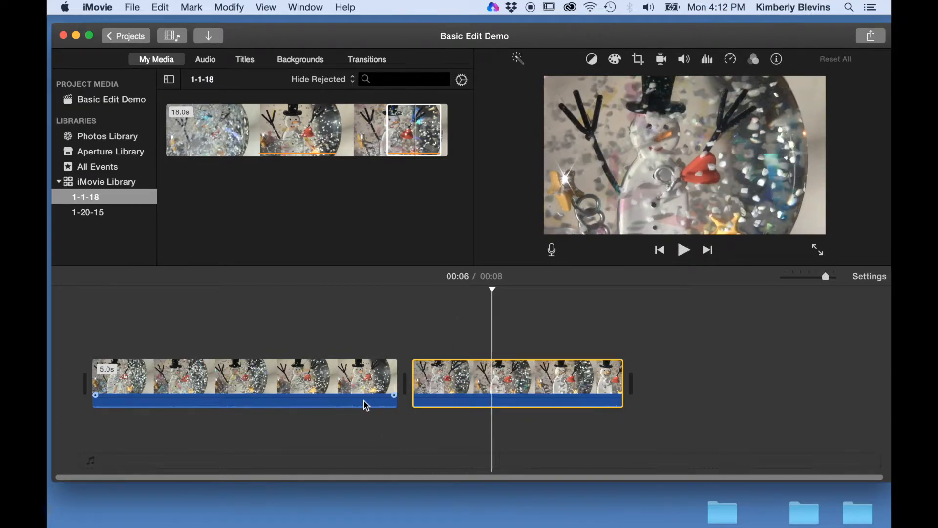
key("space")
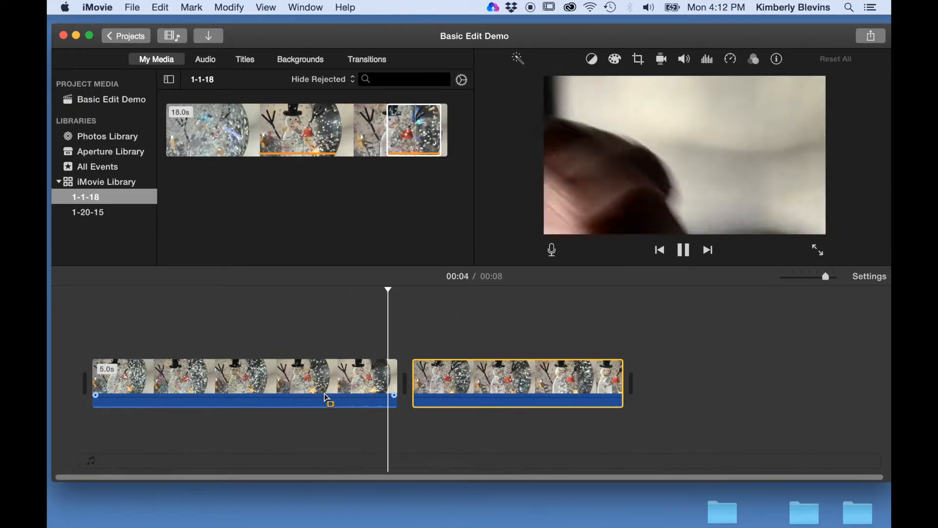
key("space")
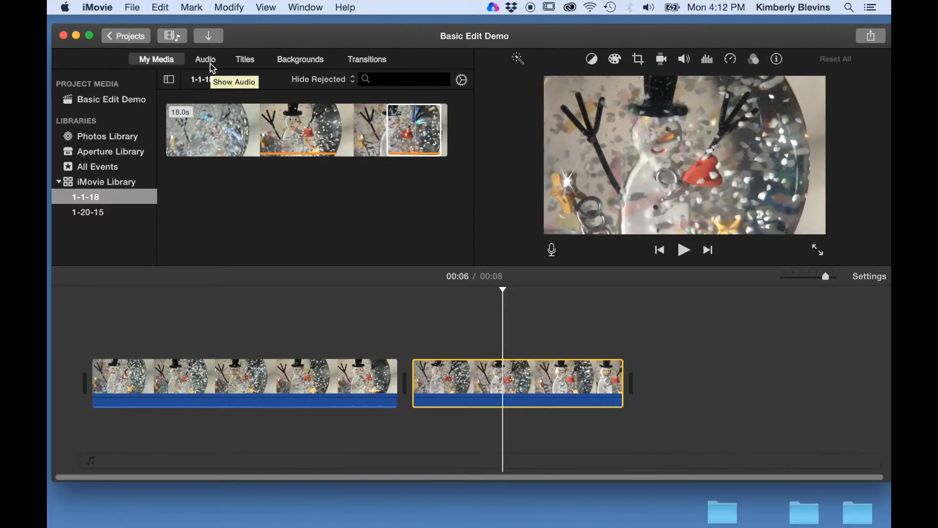
Place a 4.0s Standard title at the very start of the movie timeline
left_click(249, 65)
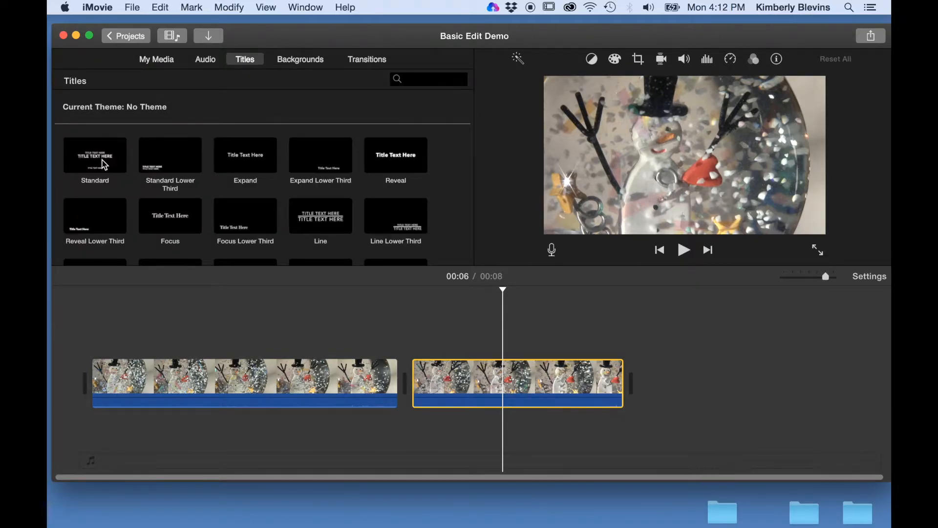
left_click(104, 165)
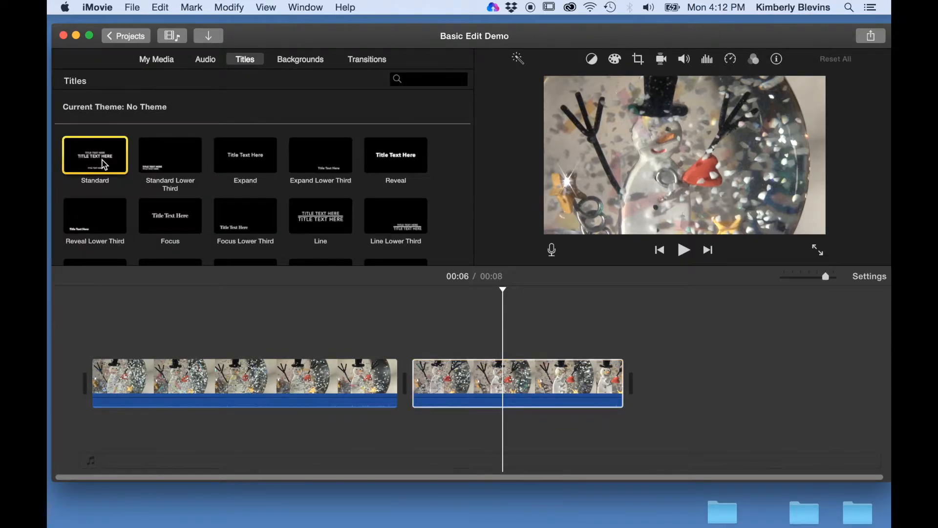
left_click_drag(101, 160, 66, 326)
left_click_drag(73, 378, 84, 392)
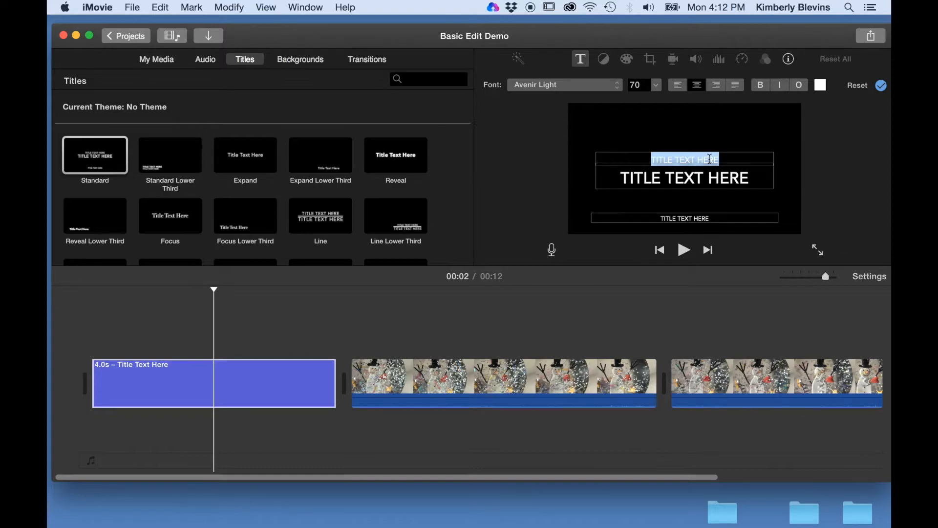
Change the title's top line to 'MY MOVIE' and middle line to '1 MINUTE VIEO'
key("BackSpace")
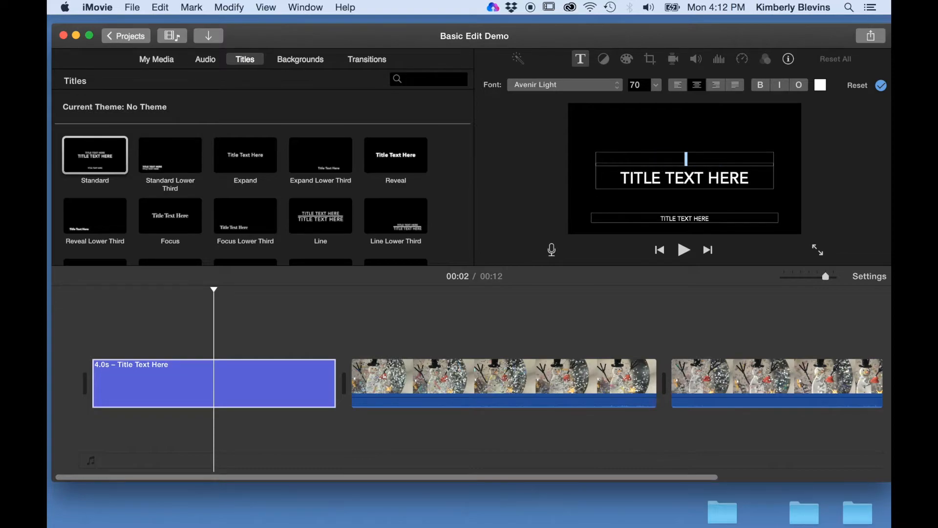
type("MY MOVIE")
left_click(751, 179)
key("BackSpace")
key("BackSpace")
key("BackSpace")
key("BackSpace")
key("BackSpace")
key("BackSpace")
key("BackSpace")
key("BackSpace")
key("BackSpace")
key("BackSpace")
key("BackSpace")
key("BackSpace")
key("BackSpace")
key("BackSpace")
key("BackSpace")
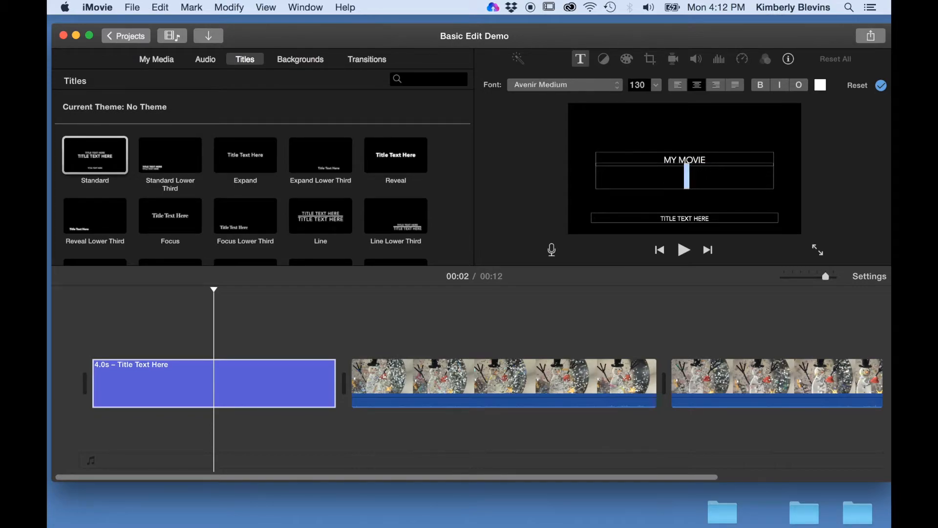
type("1 MINUR")
key("BackSpace")
type("T")
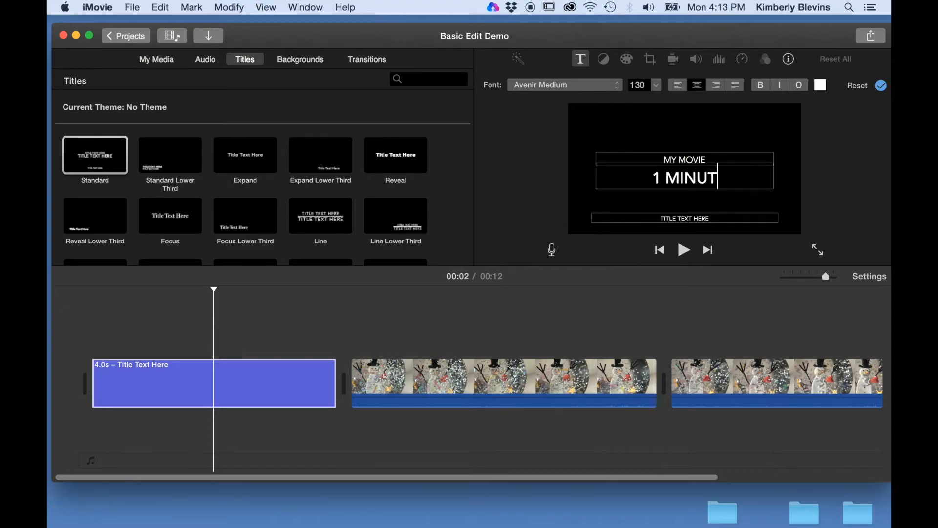
type("E VIEO")
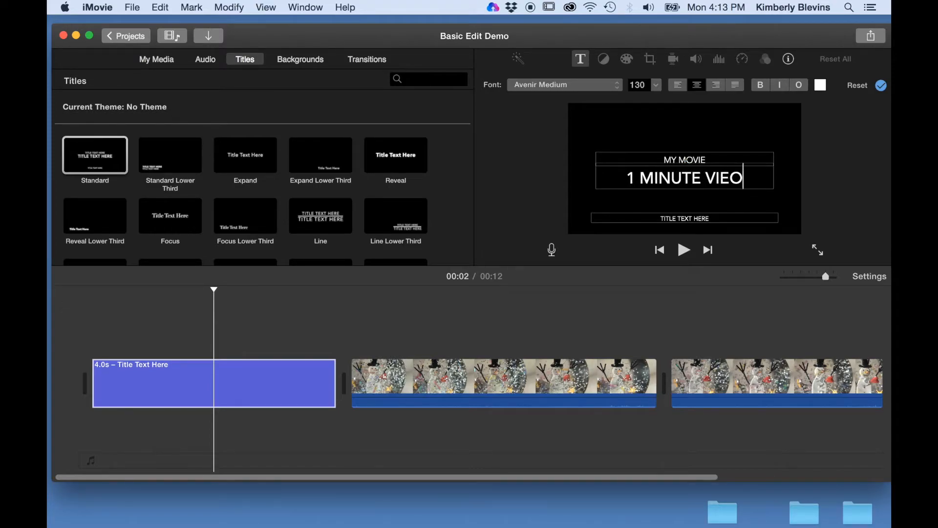
Enter the author's name on the bottom title line and preview the title
left_click(727, 221)
key("BackSpace")
key("BackSpace")
key("BackSpace")
key("BackSpace")
key("BackSpace")
key("BackSpace")
key("BackSpace")
key("BackSpace")
key("BackSpace")
key("BackSpace")
key("BackSpace")
key("BackSpace")
key("BackSpace")
key("BackSpace")
key("BackSpace")
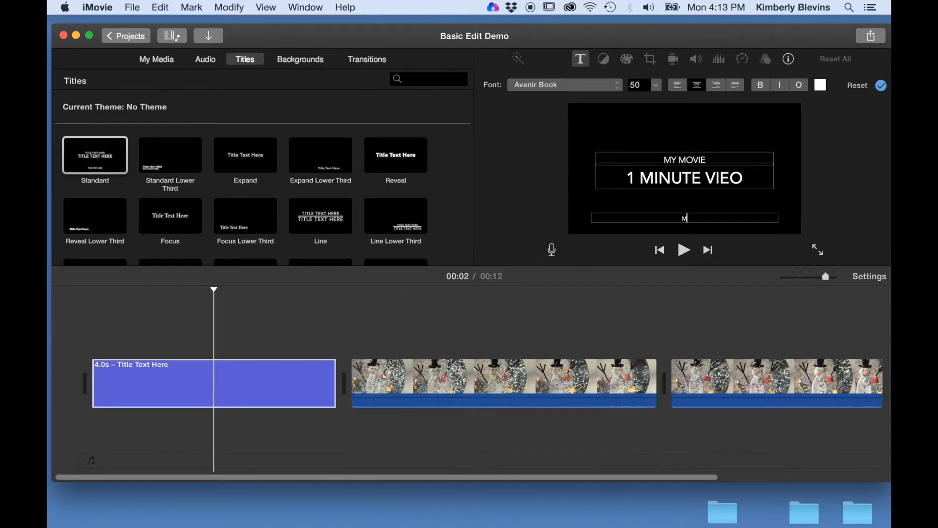
type("MRS. BLEVINS")
left_click(255, 388)
key("space")
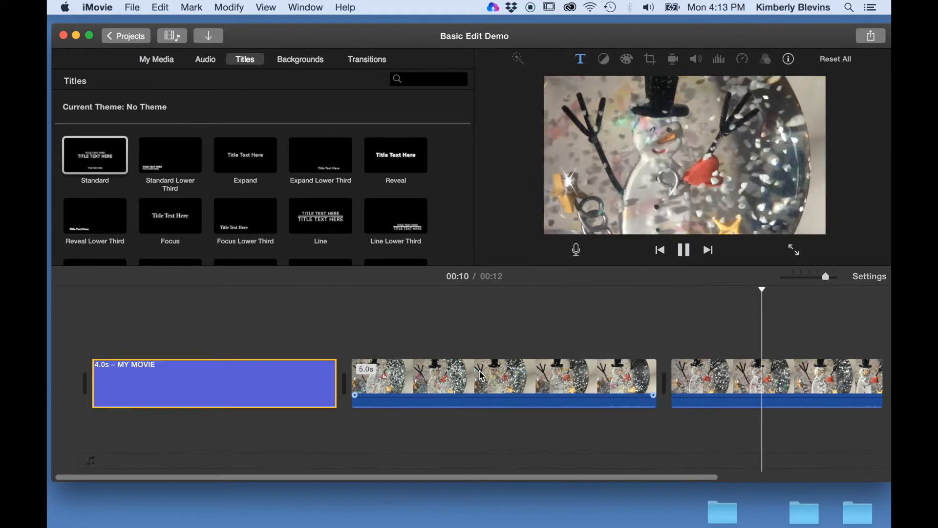
Stop playback, select the MY MOVIE title clip, and browse Backgrounds, ending on Transitions
key("space")
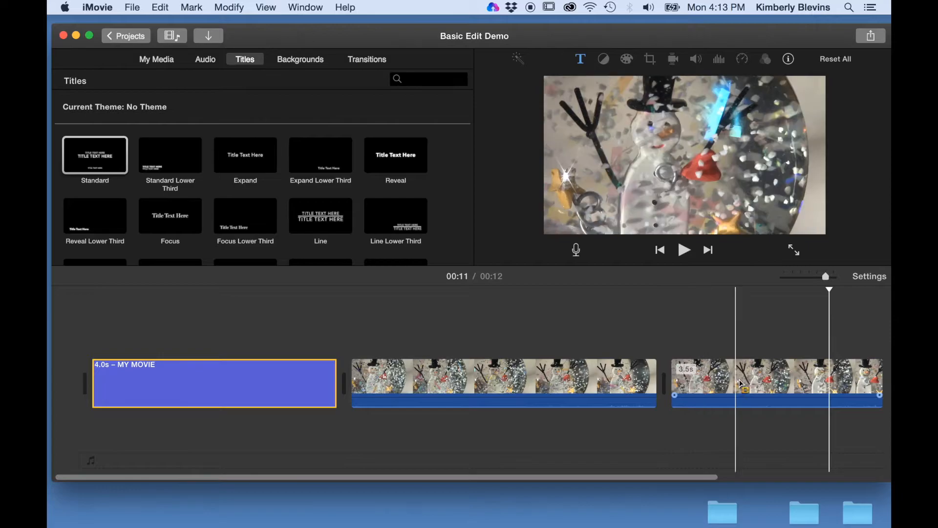
left_click(792, 380)
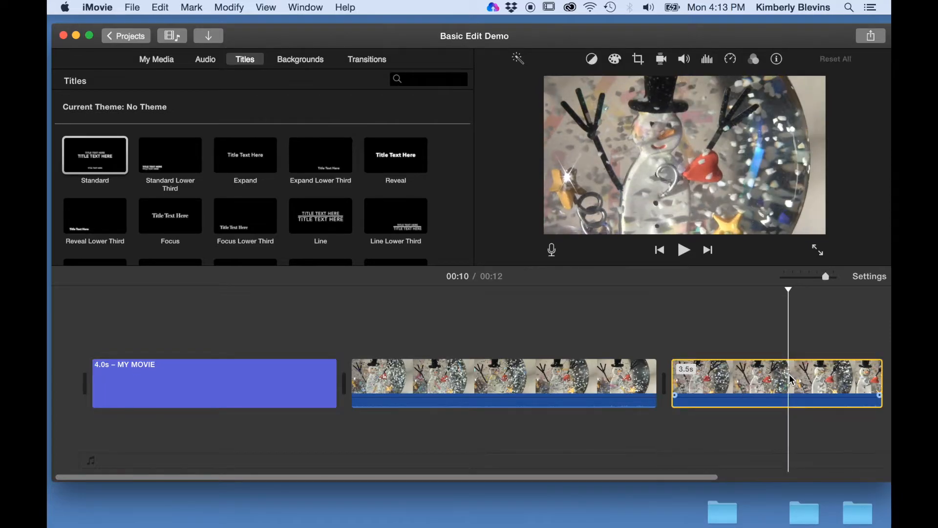
scroll(790, 376, "right", 1)
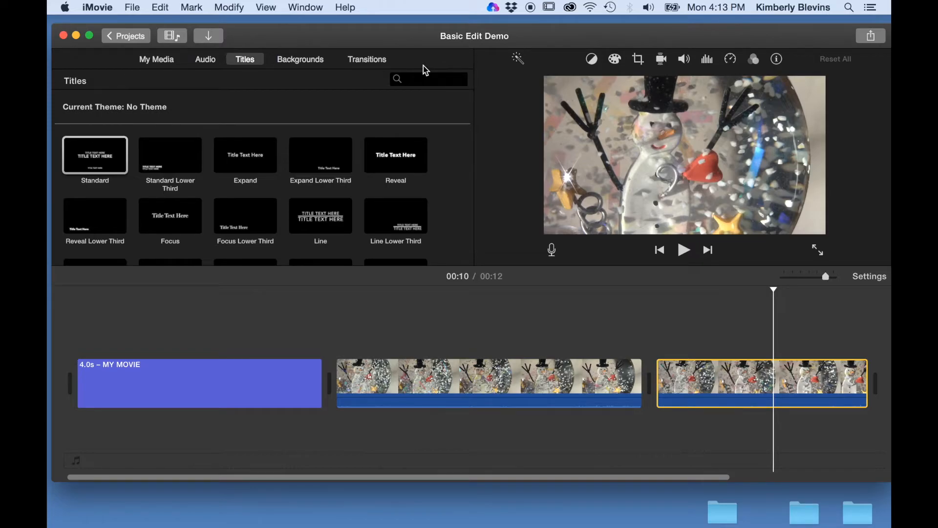
left_click(210, 391)
left_click(308, 61)
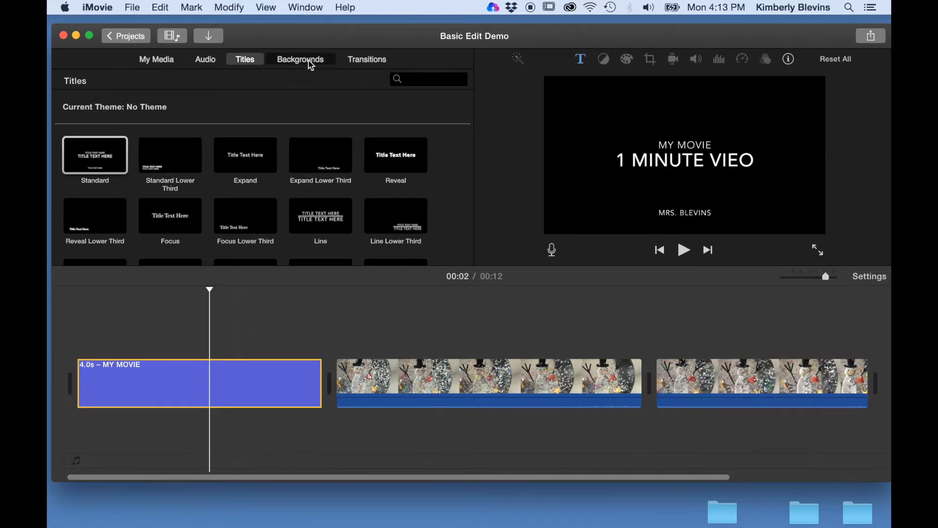
left_click(368, 59)
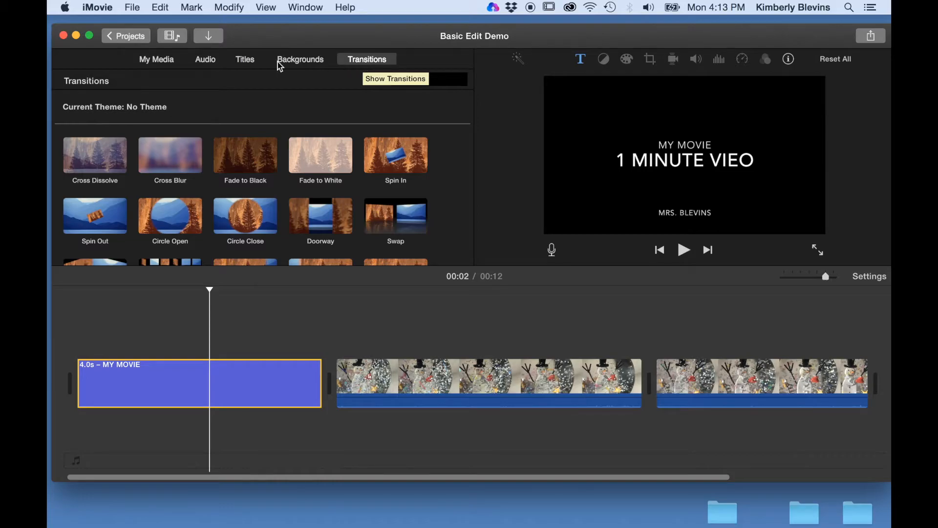
Back in My Media, select the last snowman clip and show its Color Balance options
left_click(169, 60)
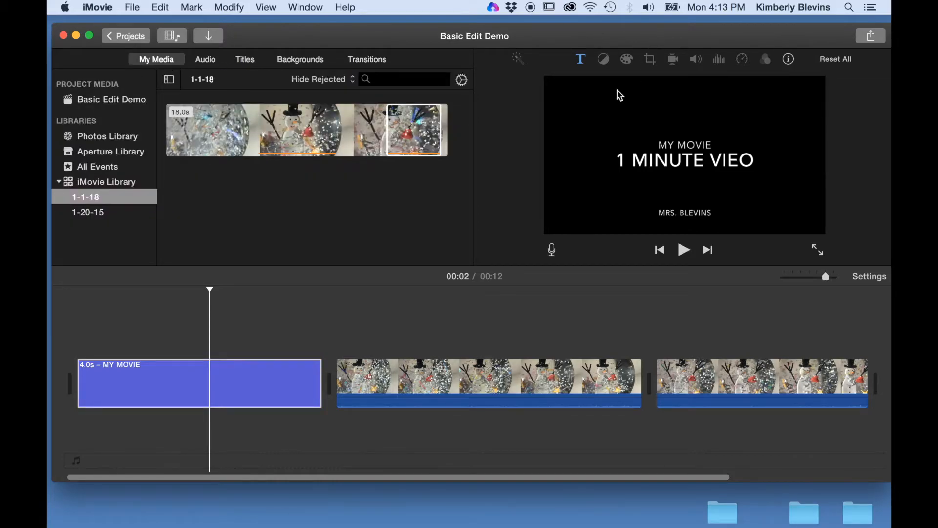
left_click(493, 382)
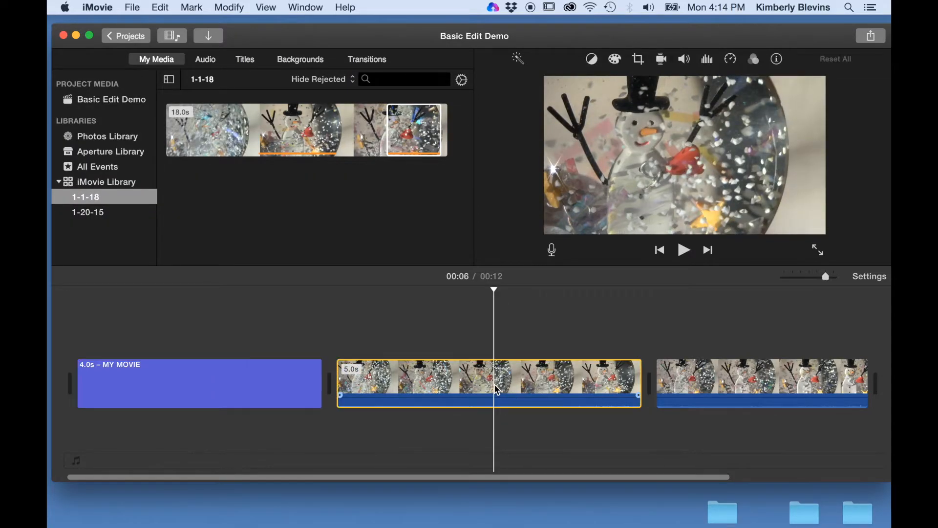
left_click(737, 380)
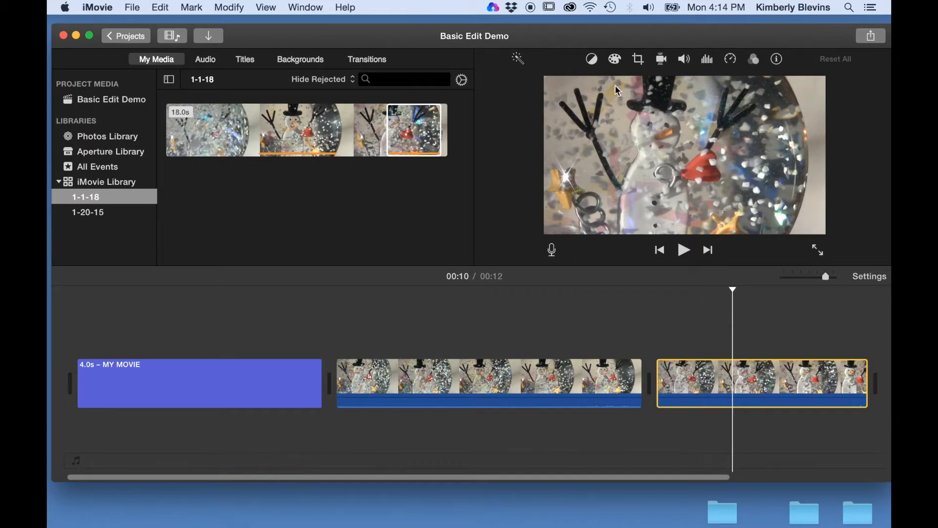
left_click(592, 61)
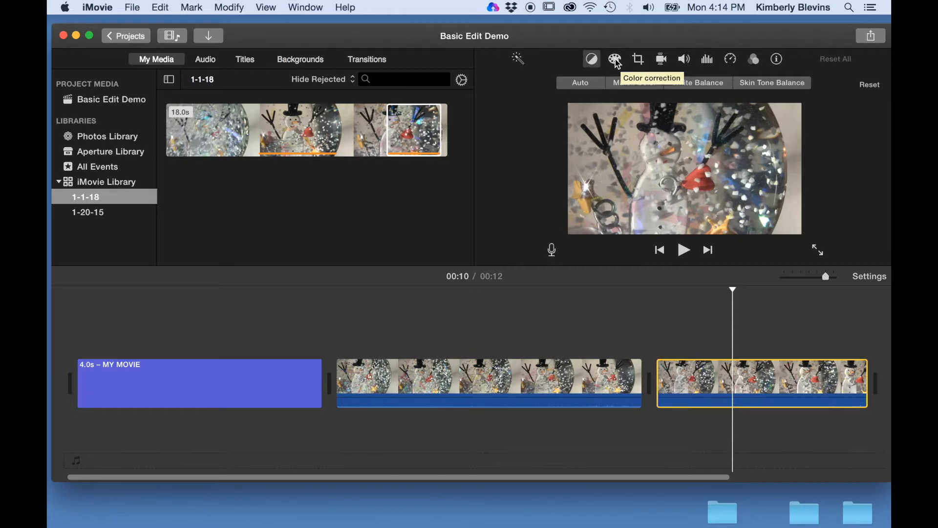
Show the last snowman clip's Color Correction adjustments, then its Speed settings
left_click(616, 61)
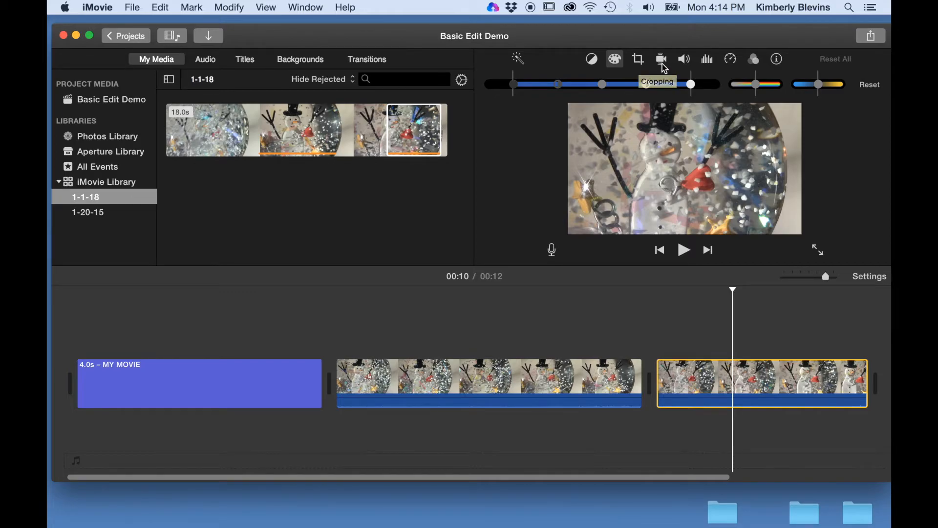
left_click(732, 60)
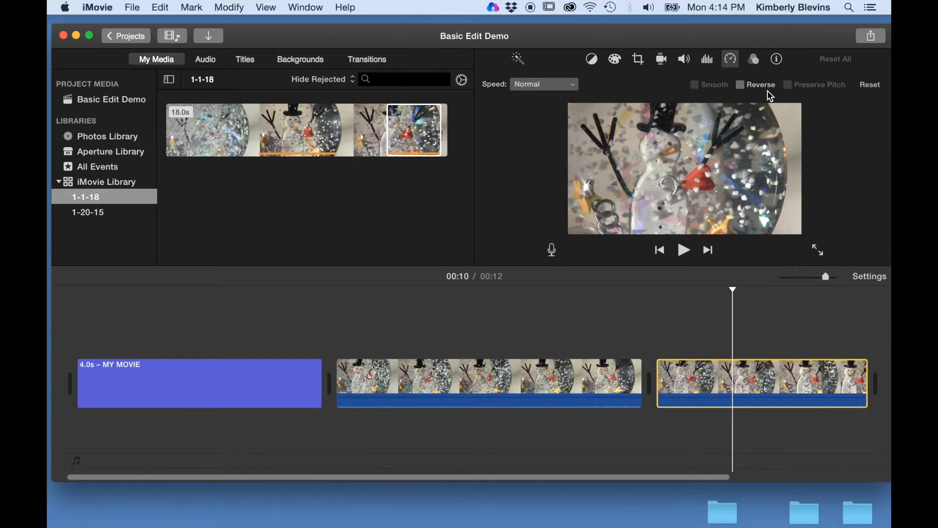
left_click(742, 85)
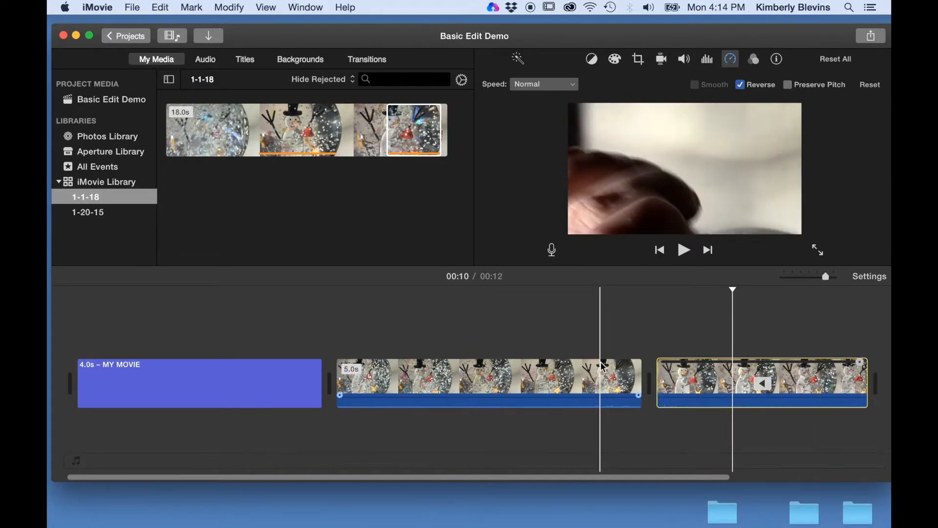
key("space")
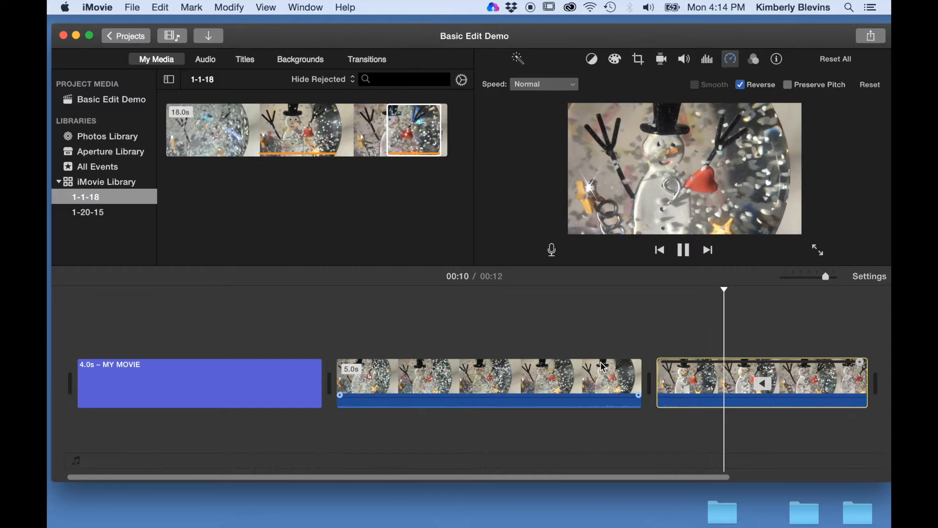
key("space")
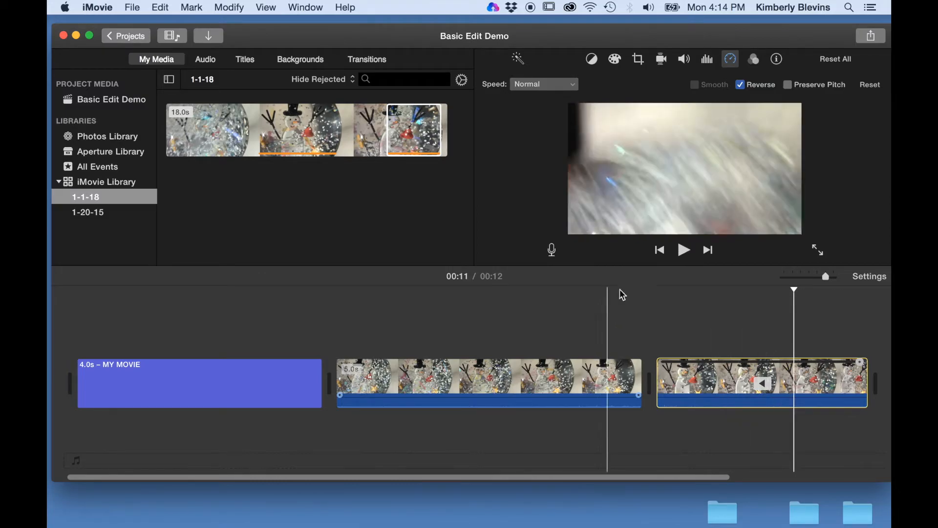
left_click(741, 85)
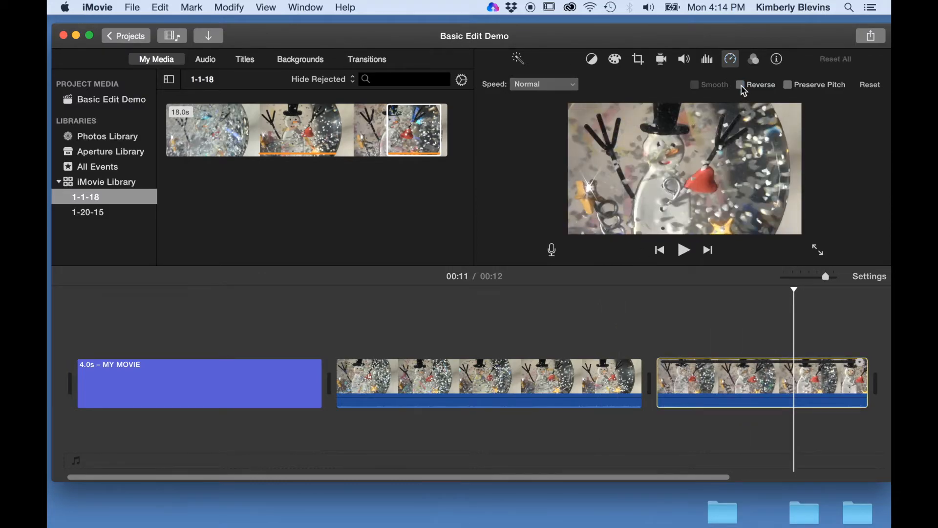
Apply the Old World clip filter to the last snowman clip and preview the result
left_click(758, 61)
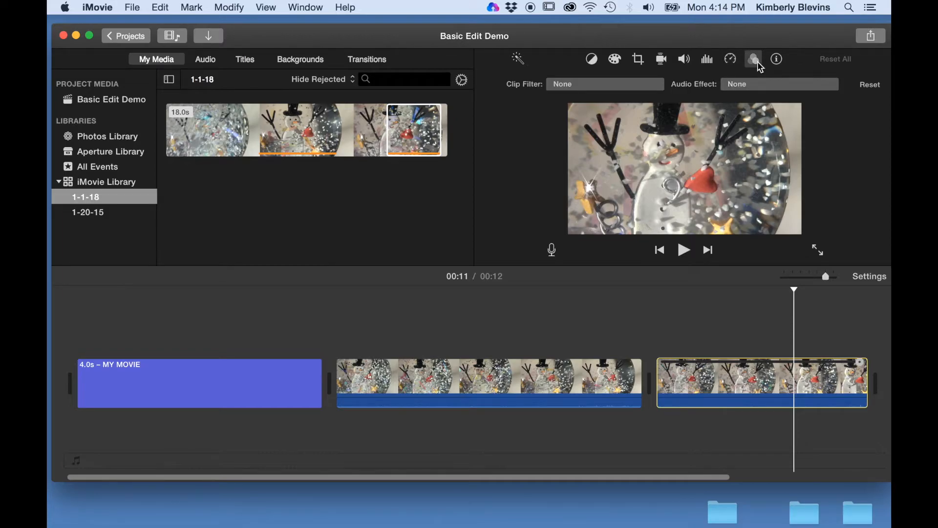
left_click(619, 87)
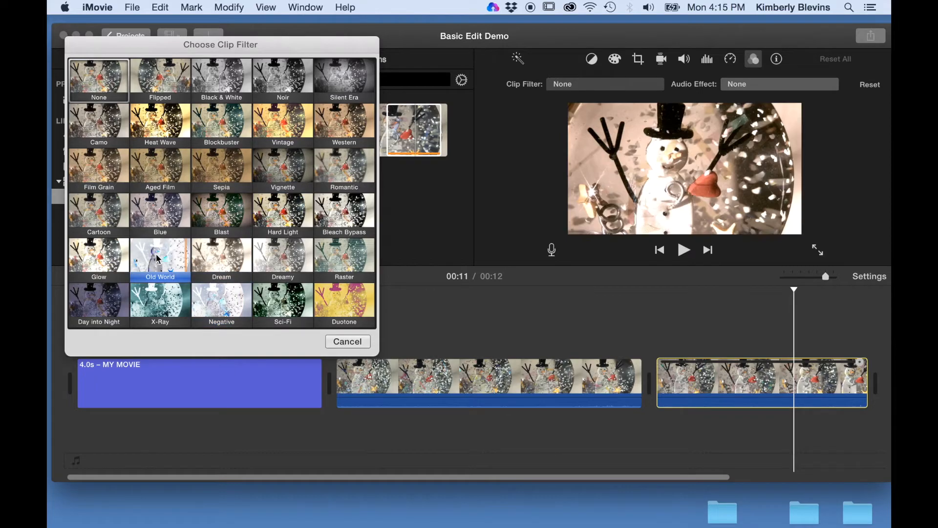
key("Escape")
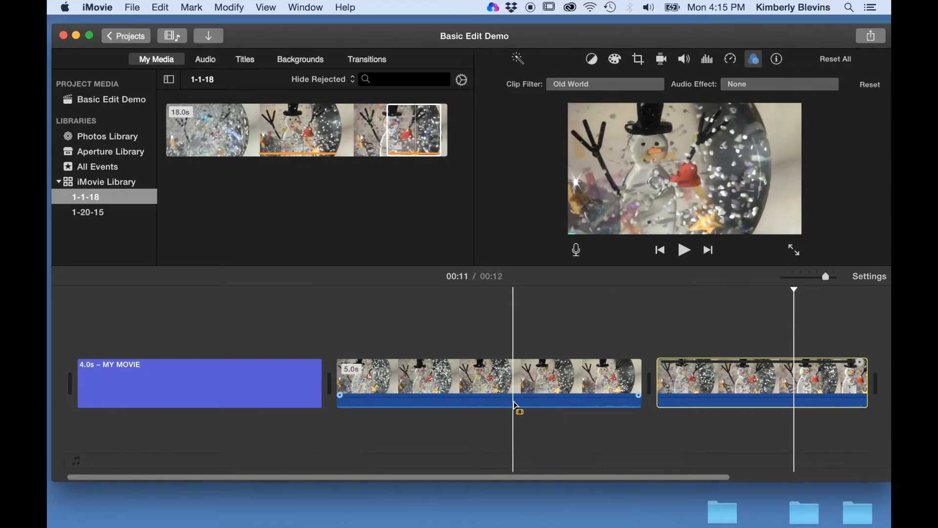
key("space")
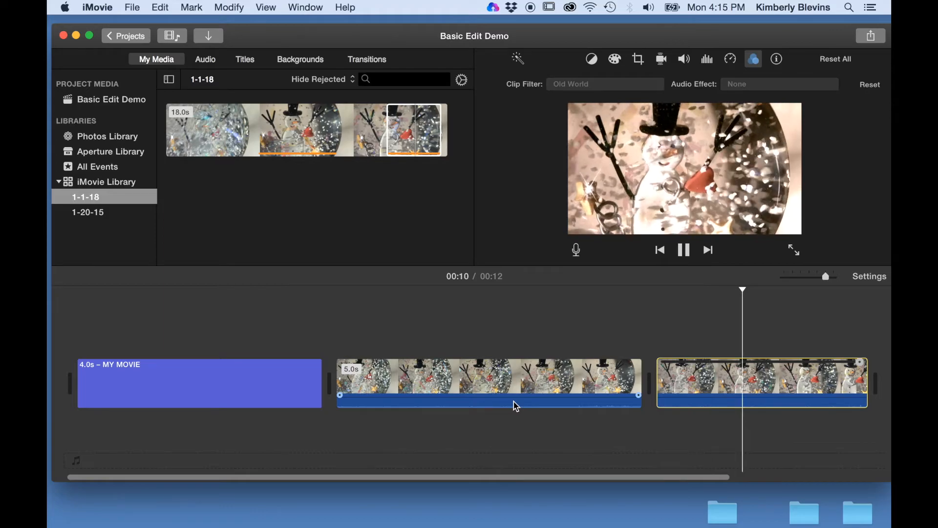
key("space")
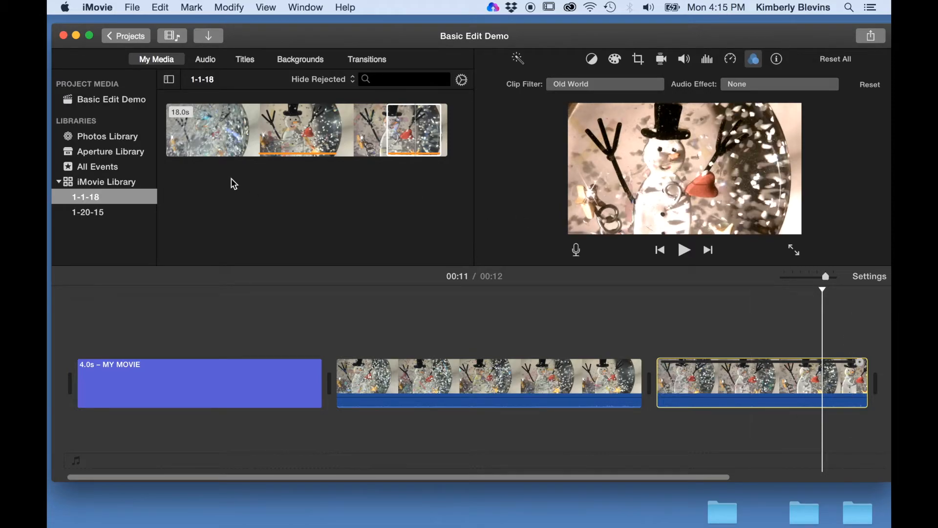
Drag the Scrolling Credits title to the end of the timeline, after the snow-globe clip
left_click(247, 61)
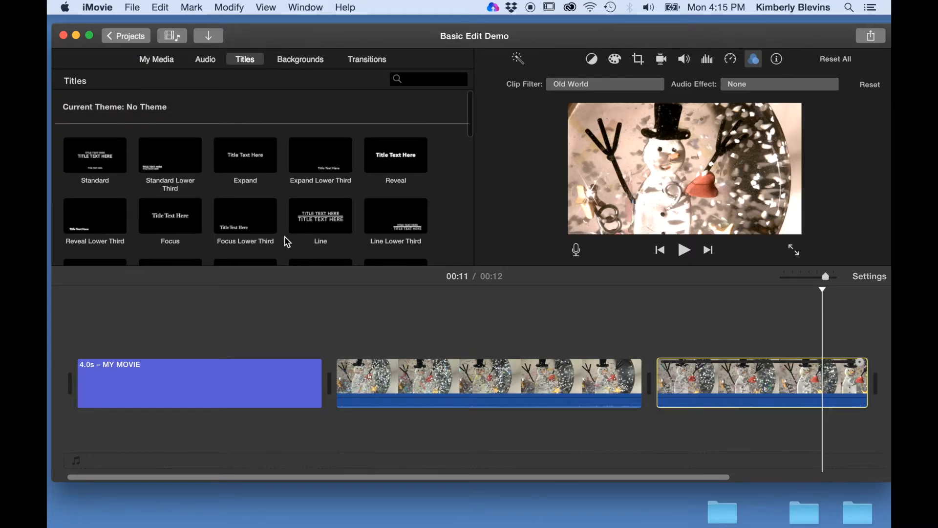
scroll(251, 215, "down", 5)
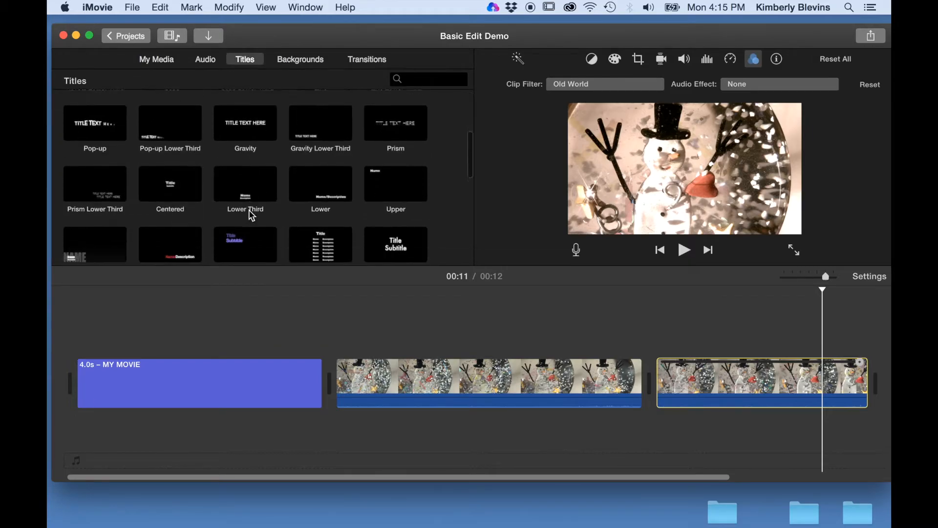
left_click(316, 233)
left_click_drag(316, 233, 702, 390)
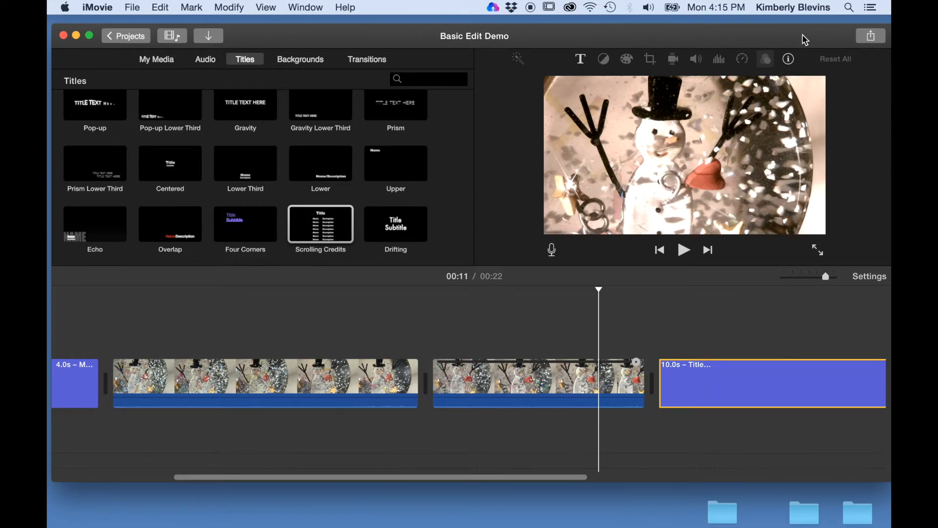
left_click_drag(806, 39, 753, 36)
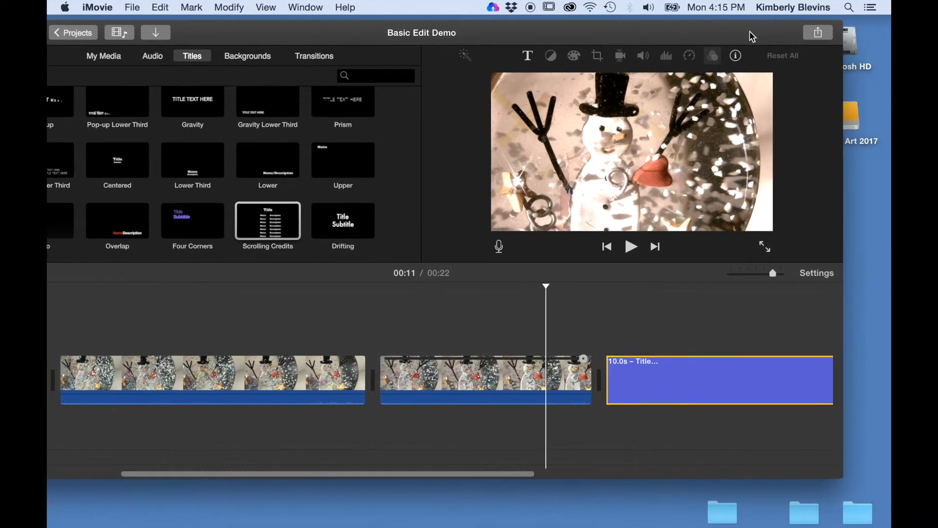
Export the movie as a 1080p, High-quality file named Basic Edit Demo to the Desktop
left_click(819, 32)
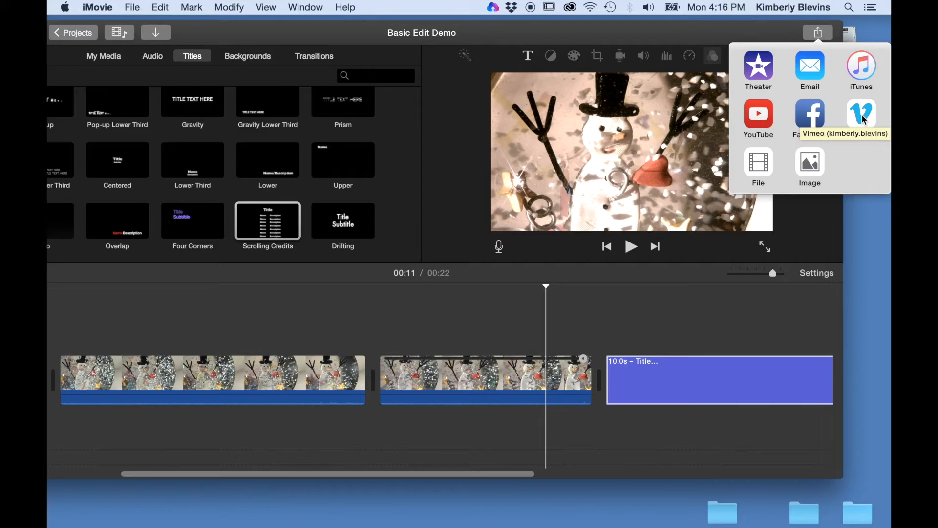
left_click(767, 166)
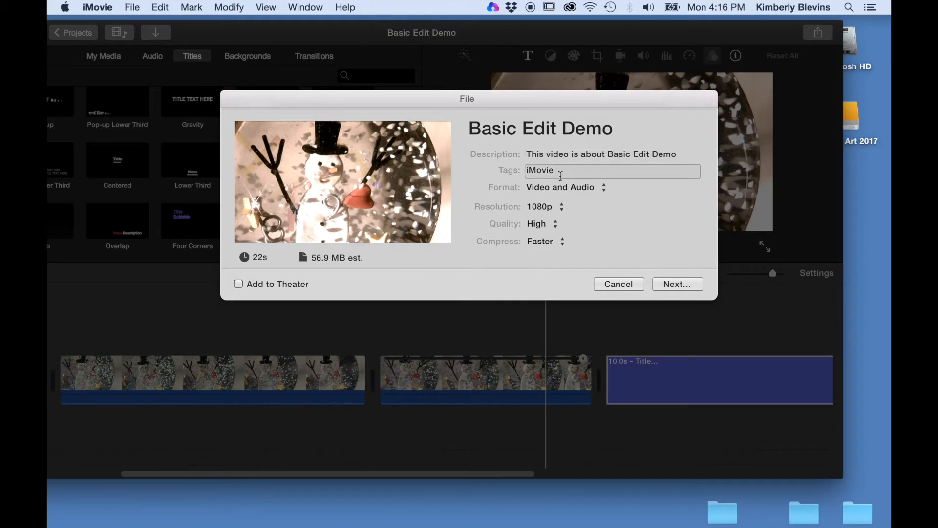
left_click(597, 155)
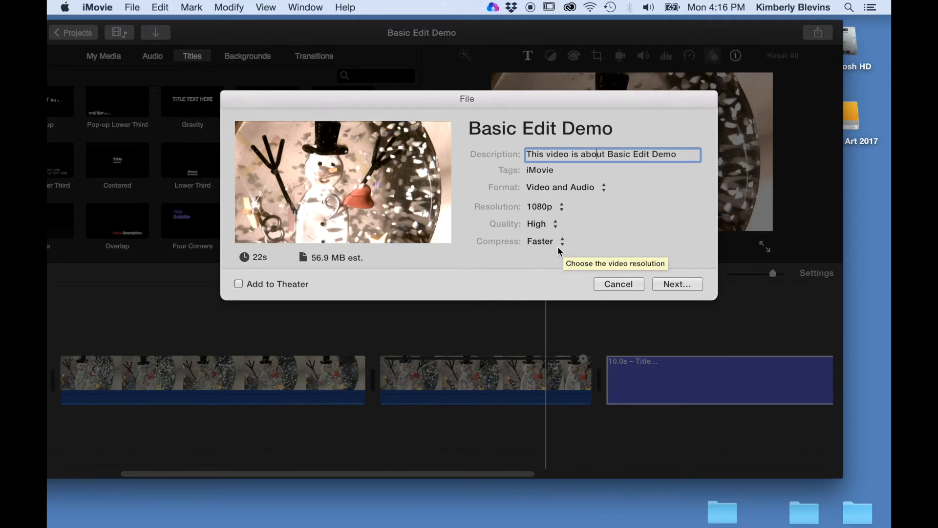
left_click(678, 284)
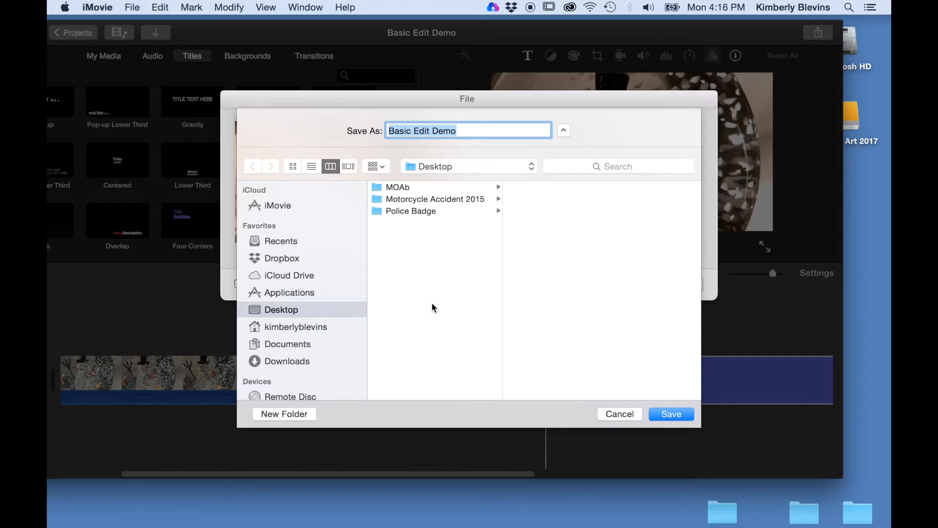
left_click(665, 414)
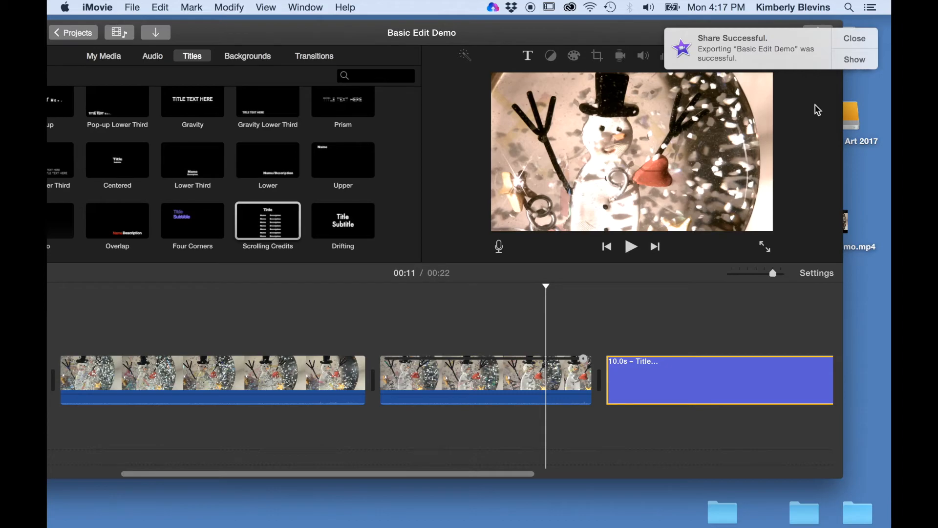
Show the exported Basic Edit Demo.mp4 on the Desktop in Finder, then switch to Chrome
left_click(855, 60)
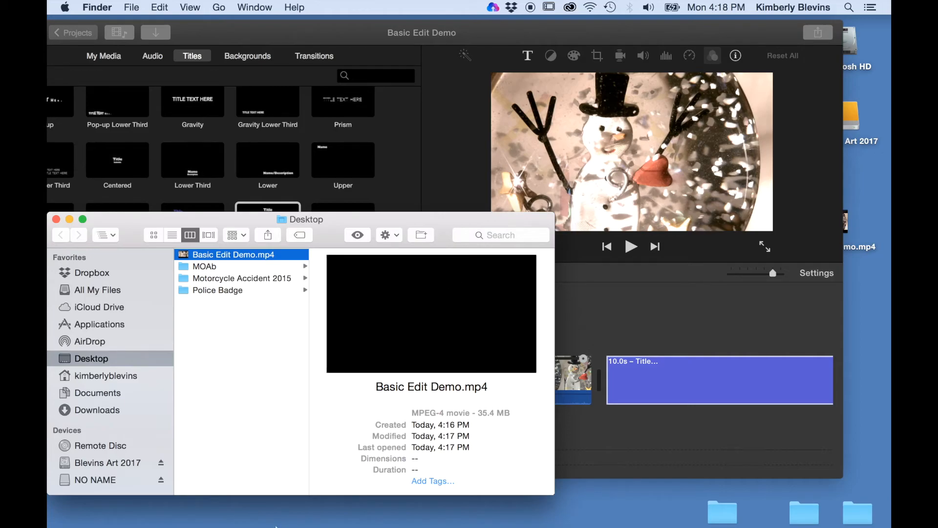
mouse_move(276, 517)
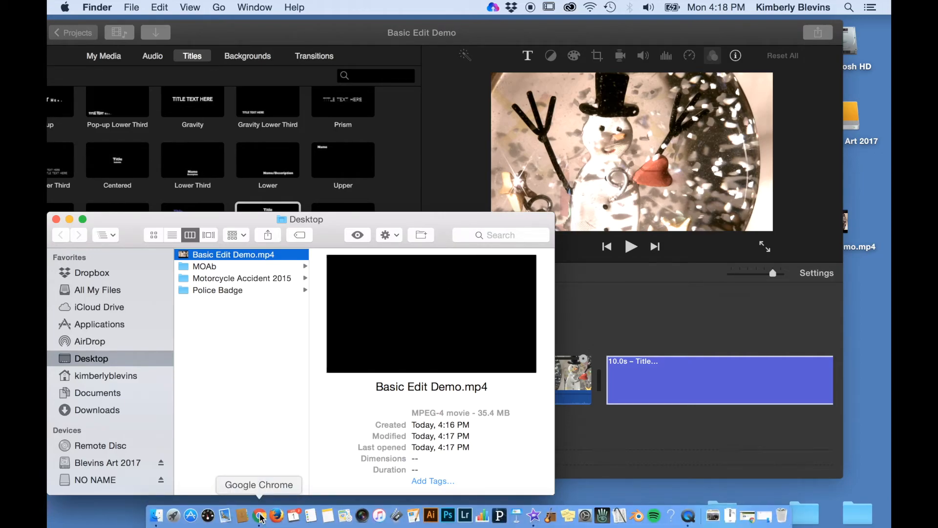
left_click(261, 516)
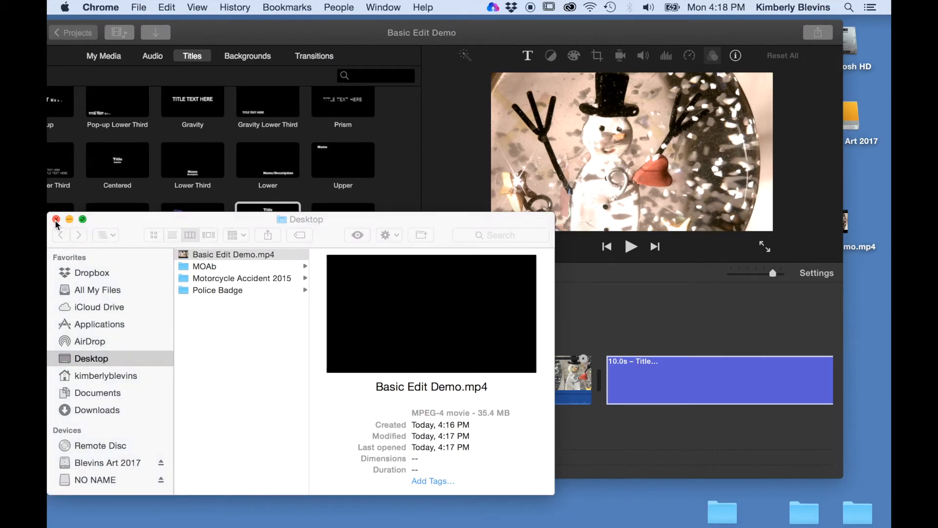
mouse_move(448, 517)
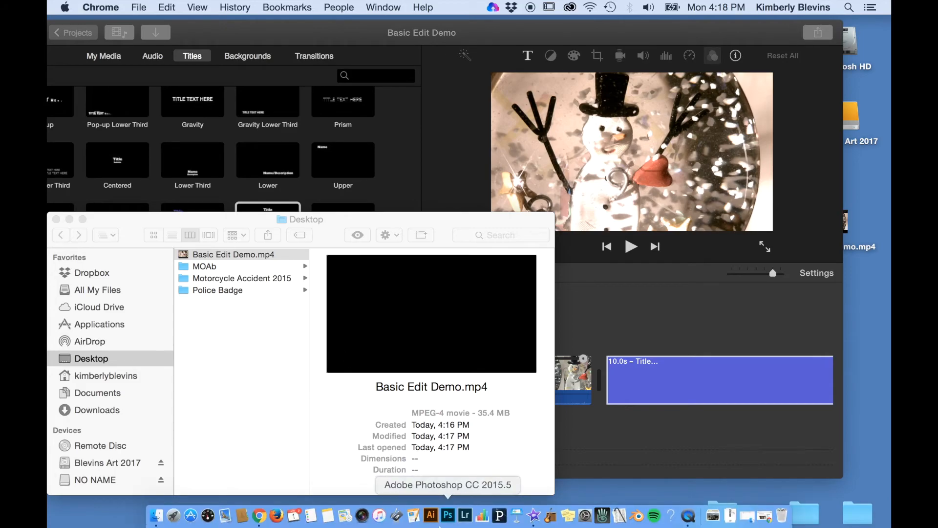
On Vimeo's upload page, pick Desktop > Basic Edit Demo.mp4 and start the upload
left_click(765, 517)
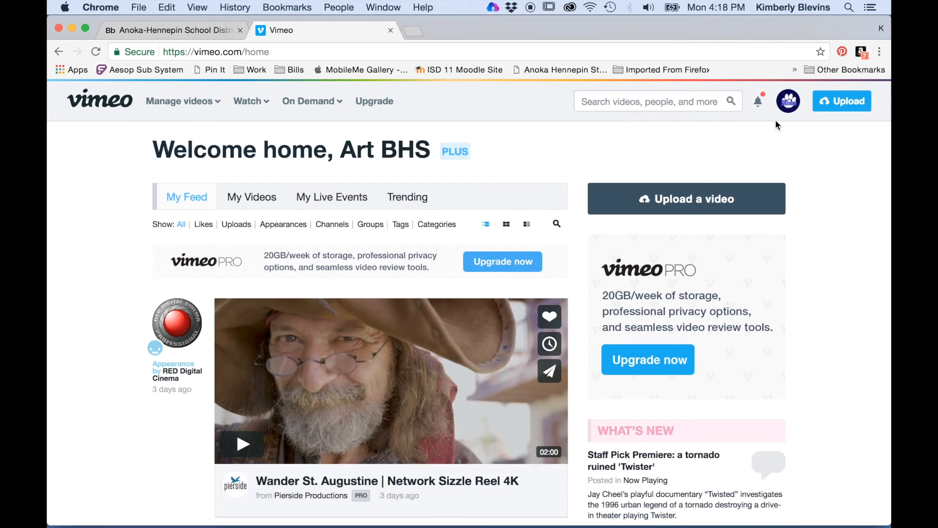
left_click(850, 102)
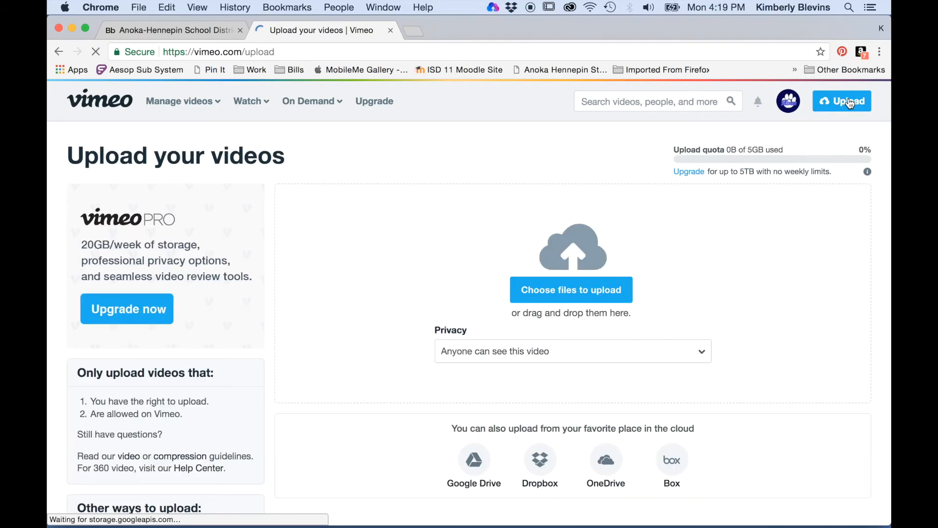
left_click(586, 292)
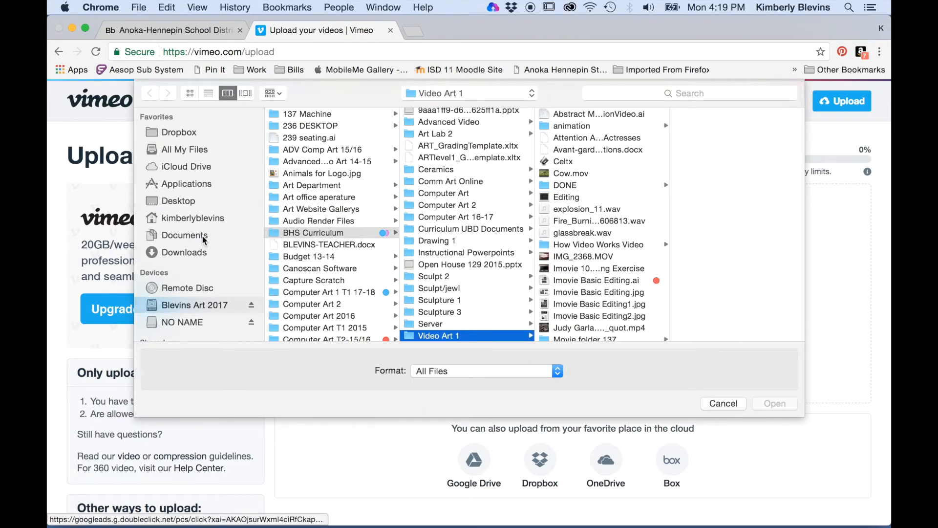
left_click(195, 198)
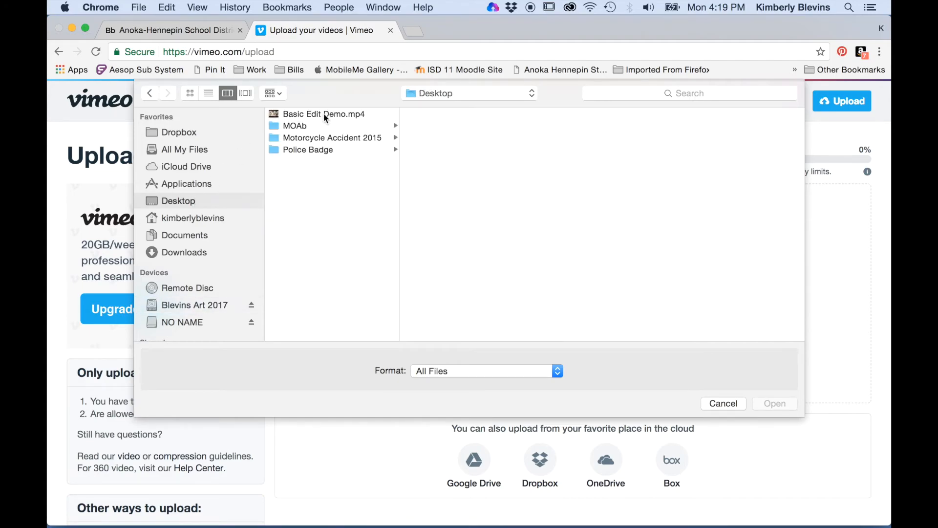
left_click(325, 116)
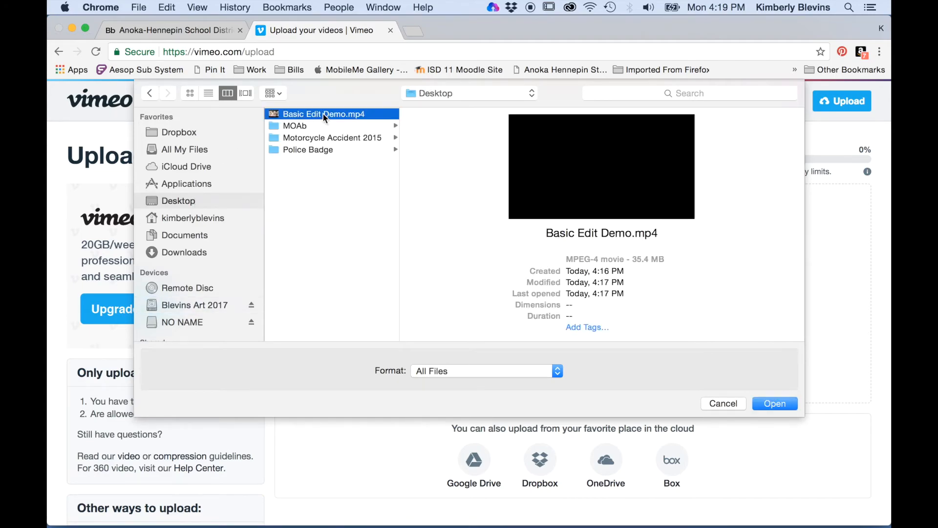
left_click(769, 405)
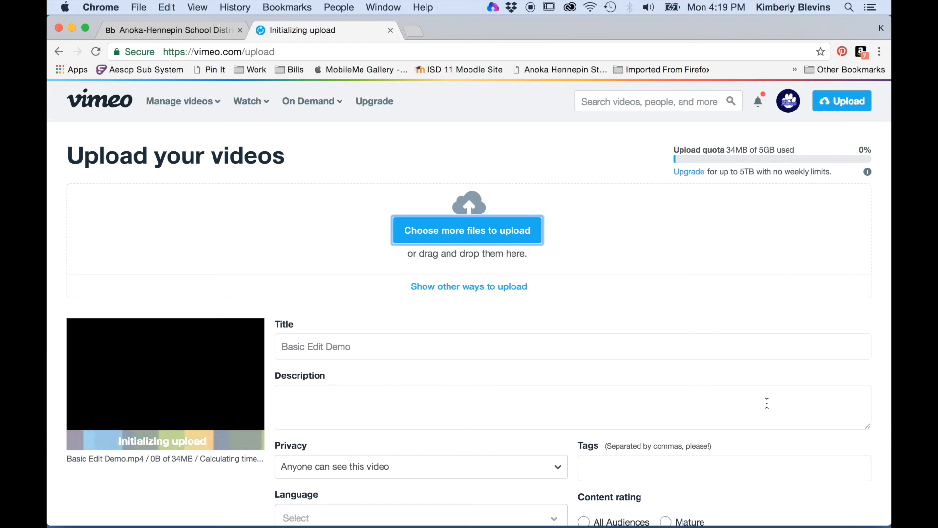
Try the 'Hide this video from Vimeo' privacy option, then revert to 'Anyone can see this video'
scroll(760, 337, "down", 5)
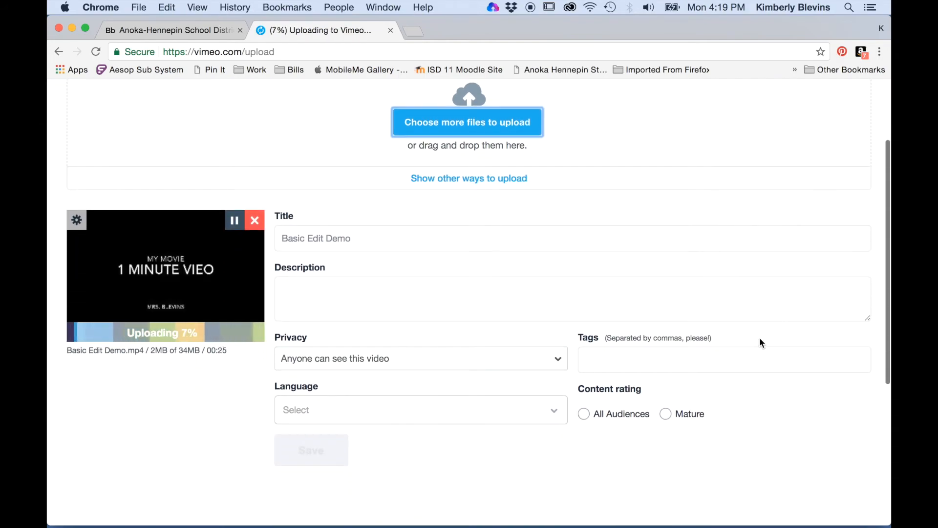
left_click(516, 361)
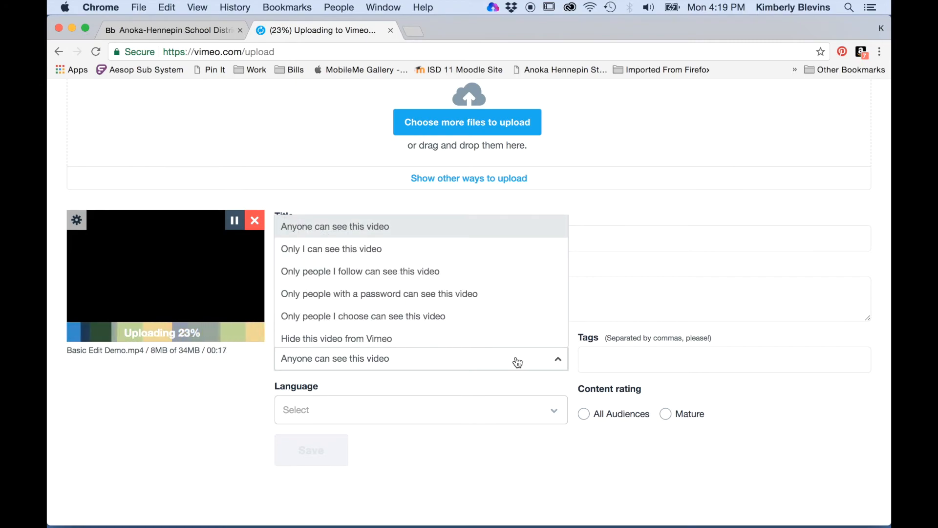
left_click(517, 342)
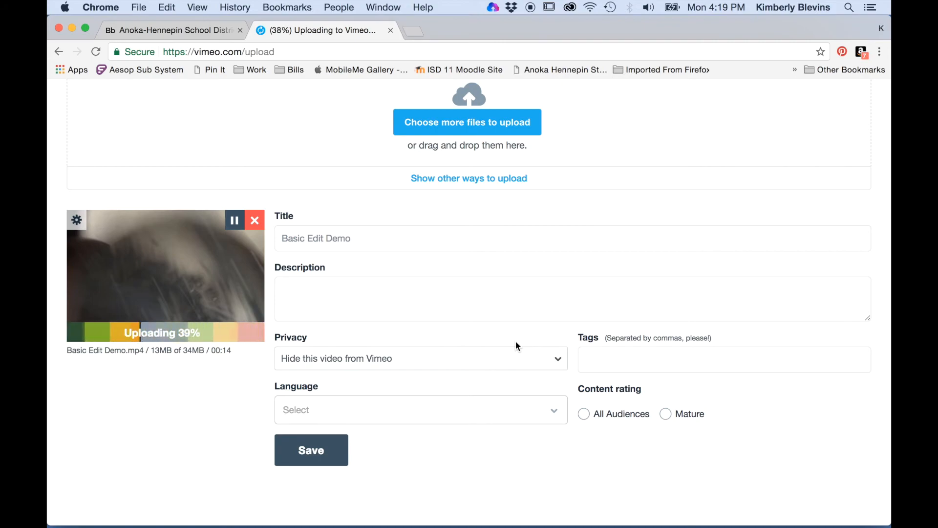
left_click(484, 360)
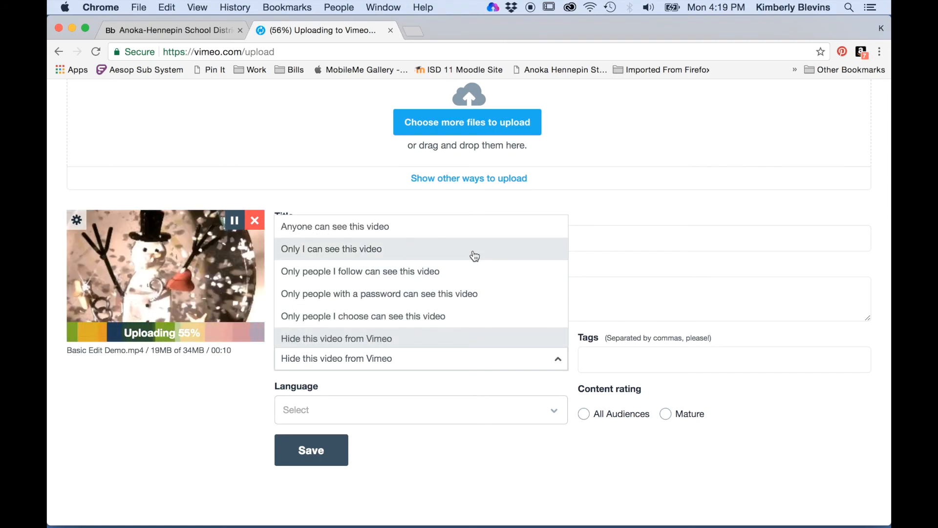
scroll(473, 255, "up", 3)
scroll(473, 250, "down", 3)
scroll(474, 250, "up", 3)
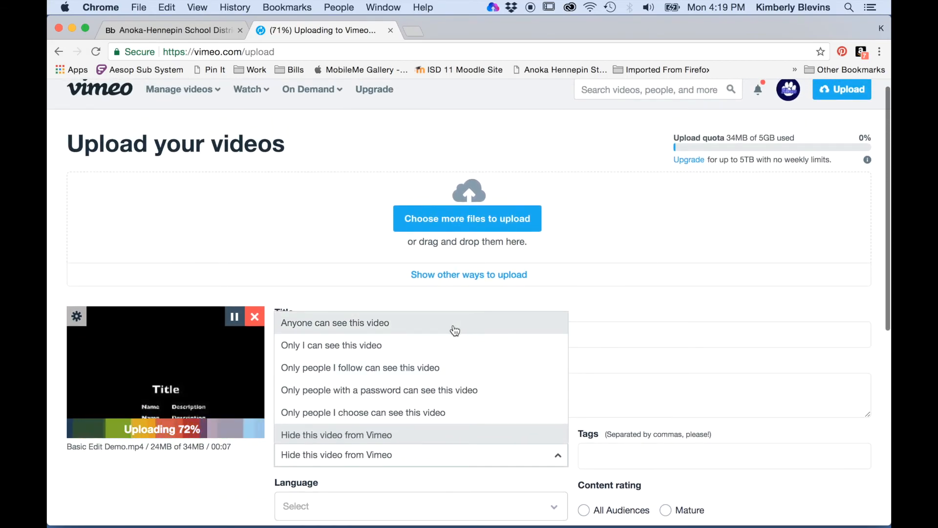
left_click(455, 325)
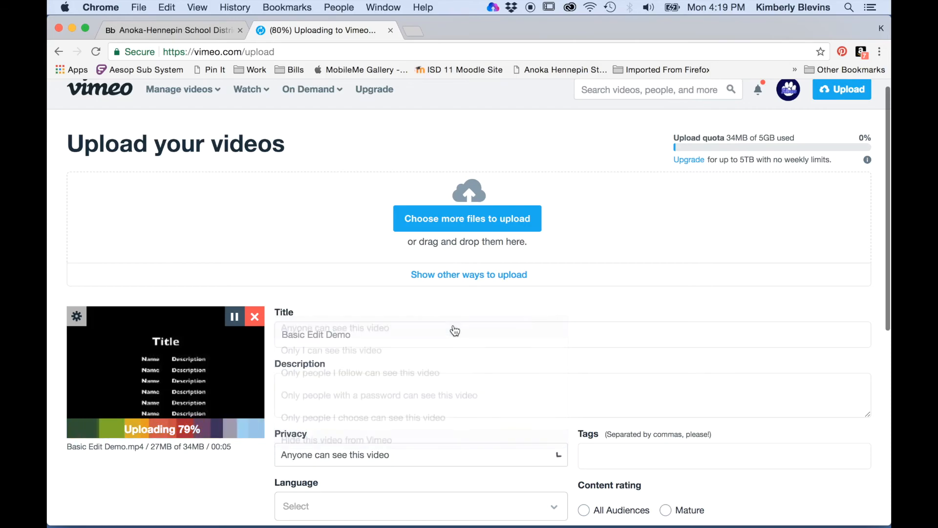
scroll(438, 481, "down", 3)
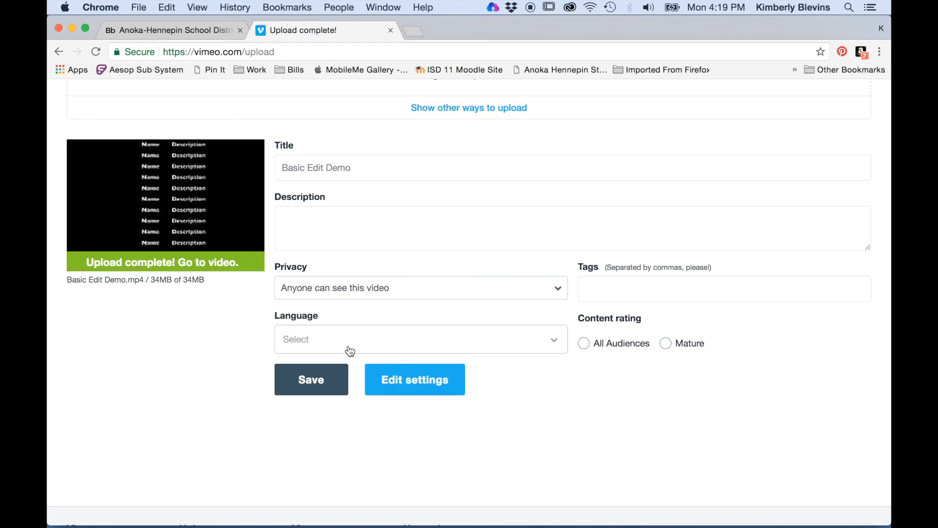
Go to the uploaded Basic Edit Demo video page and scroll through it
left_click(174, 262)
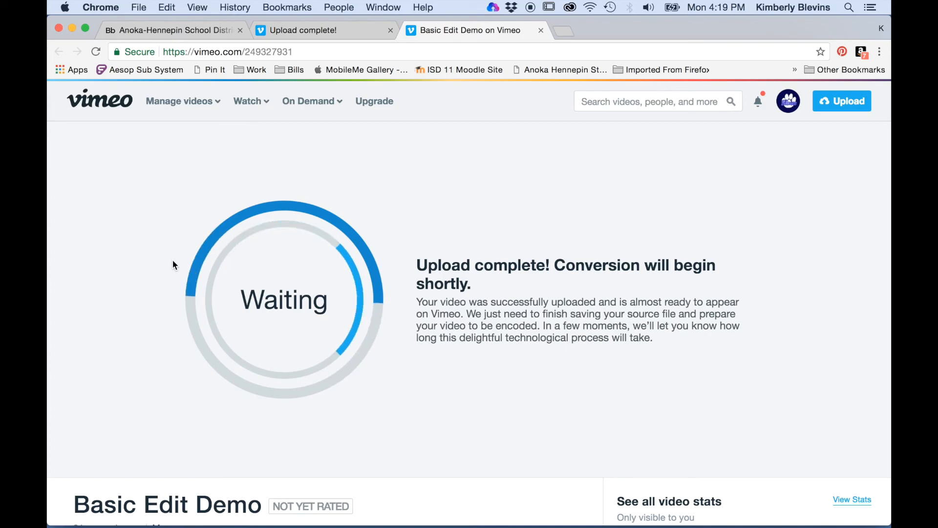
scroll(173, 264, "down", 4)
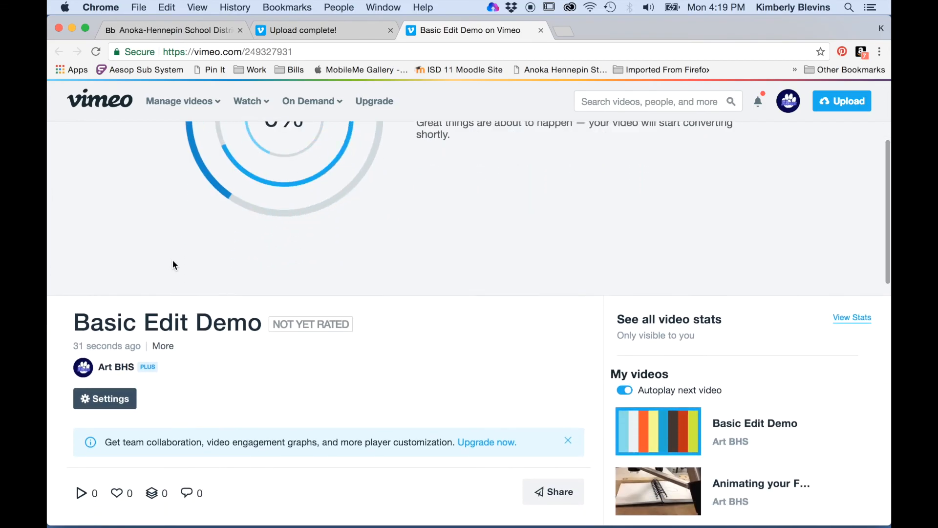
scroll(173, 264, "down", 4)
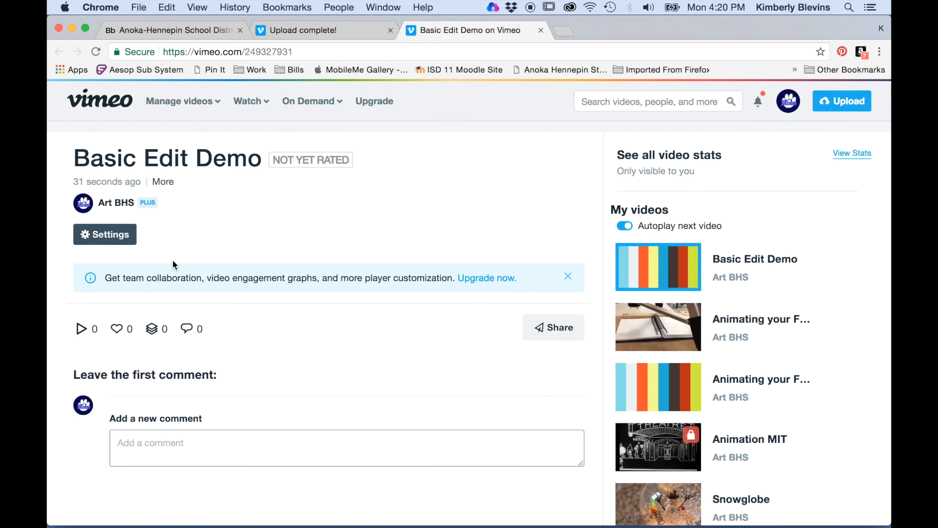
scroll(173, 264, "up", 8)
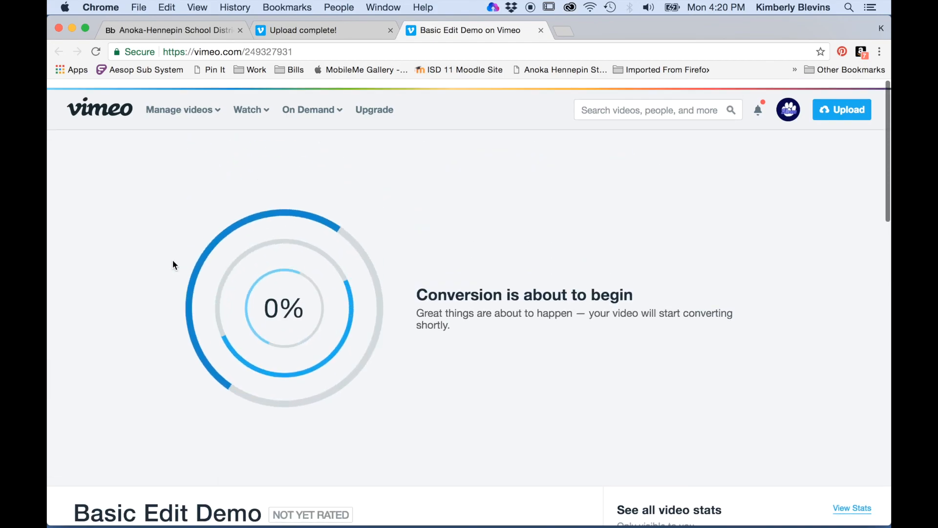